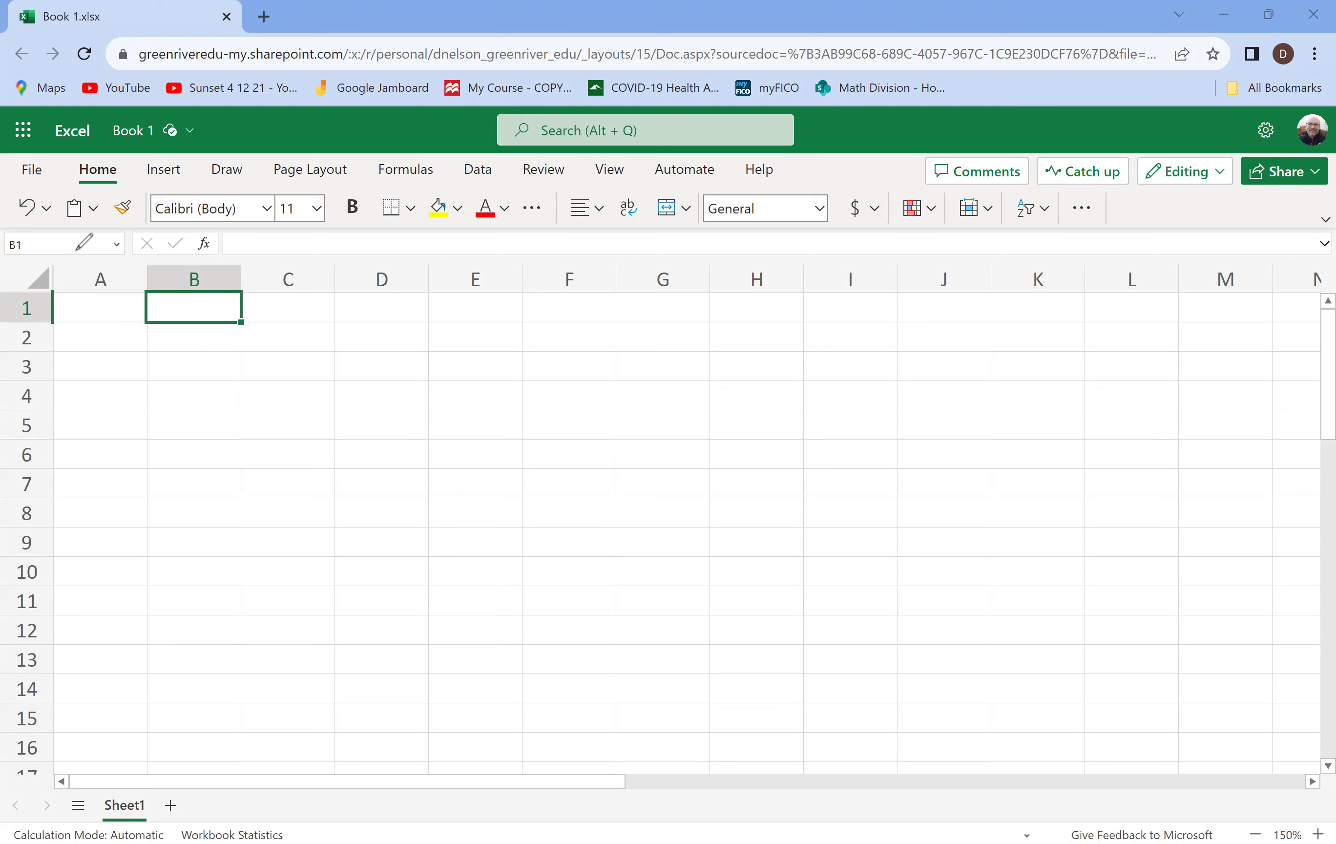
Step: Enter a first name in B1, 3 in C1 and Tuesday in D1, then return to B3
{"action": "left_click", "coordinate": [183, 305]}
{"action": "type", "text": "David"}
{"action": "key", "text": "Tab"}
{"action": "type", "text": "3"}
{"action": "key", "text": "Tab"}
{"action": "type", "text": "Tuesday"}
{"action": "key", "text": "Return"}
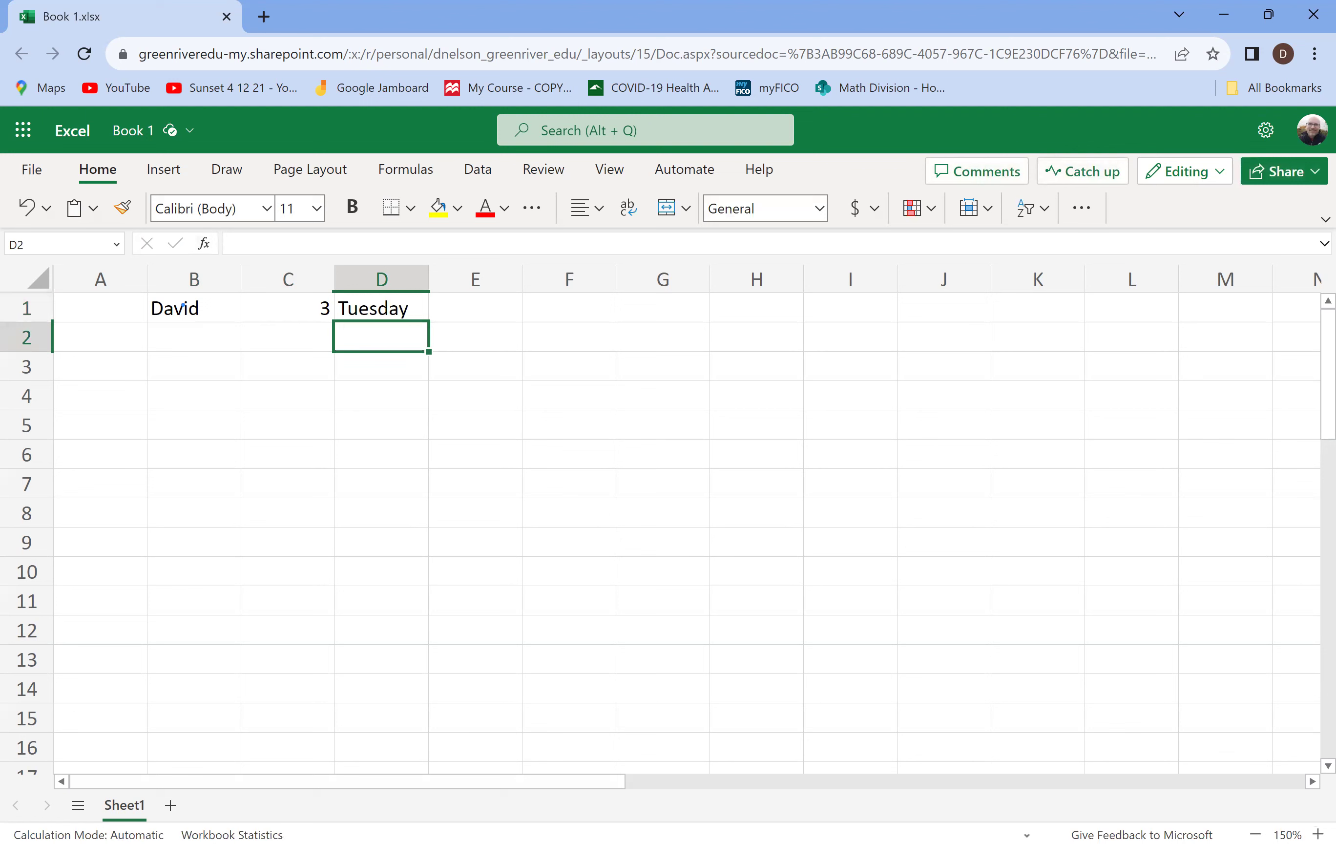
{"action": "key", "text": "Down"}
{"action": "key", "text": "Left"}
{"action": "key", "text": "Left"}
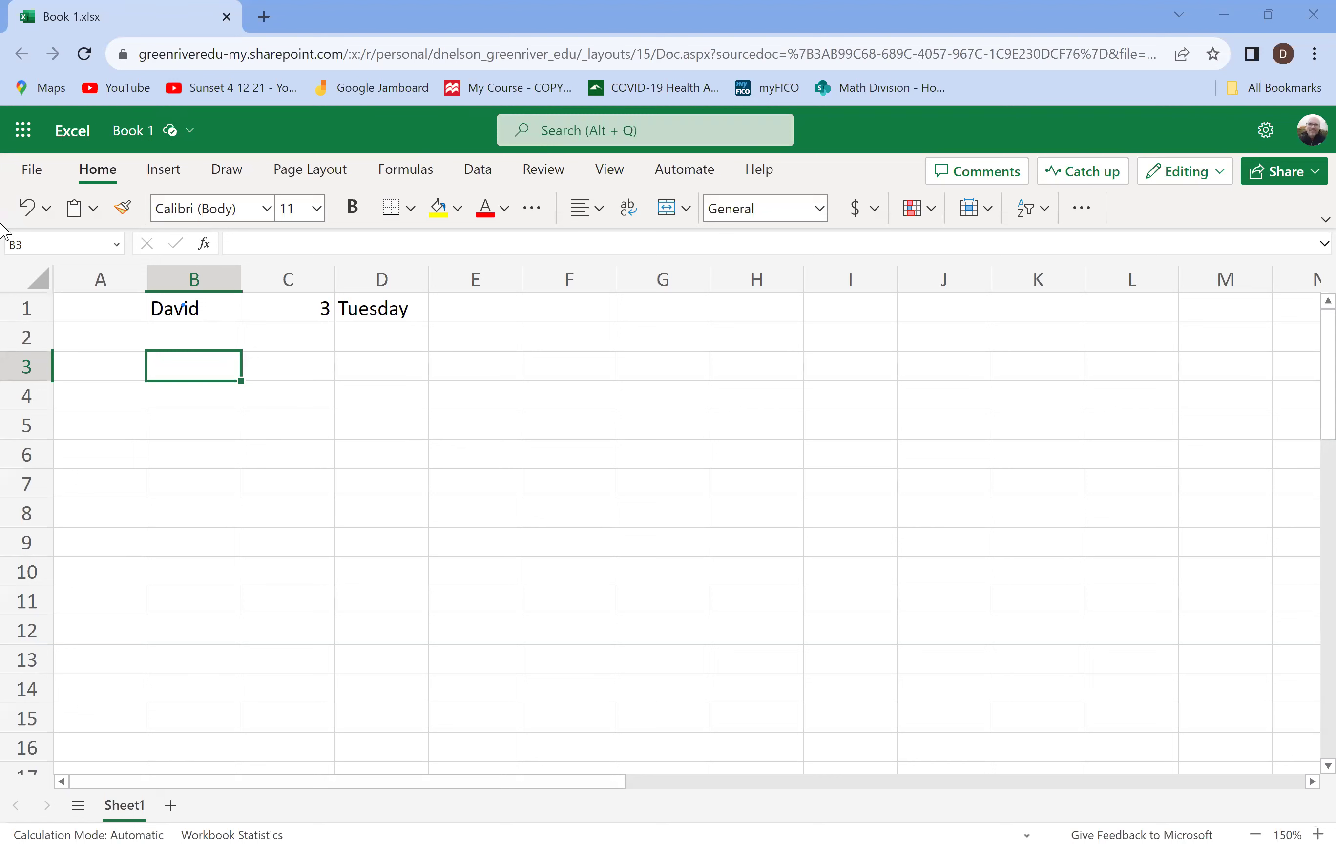
Step: Handwrite g(t) = (t+3)/(t−1) in ink beside the data
{"action": "left_click_drag", "start_coordinate": [808, 339], "coordinate": [794, 378]}
{"action": "left_click", "coordinate": [830, 318]}
{"action": "left_click_drag", "start_coordinate": [825, 317], "coordinate": [820, 354]}
{"action": "mouse_move", "coordinate": [840, 328]}
{"action": "left_mouse_down"}
{"action": "mouse_move", "coordinate": [837, 353]}
{"action": "mouse_move", "coordinate": [847, 329]}
{"action": "left_mouse_up"}
{"action": "mouse_move", "coordinate": [852, 322]}
{"action": "left_mouse_down"}
{"action": "mouse_move", "coordinate": [856, 351]}
{"action": "mouse_move", "coordinate": [942, 328]}
{"action": "mouse_move", "coordinate": [948, 310]}
{"action": "mouse_move", "coordinate": [966, 316]}
{"action": "left_mouse_up"}
{"action": "mouse_move", "coordinate": [960, 308]}
{"action": "left_mouse_down"}
{"action": "mouse_move", "coordinate": [977, 333]}
{"action": "mouse_move", "coordinate": [942, 371]}
{"action": "mouse_move", "coordinate": [952, 356]}
{"action": "mouse_move", "coordinate": [983, 360]}
{"action": "left_mouse_up"}
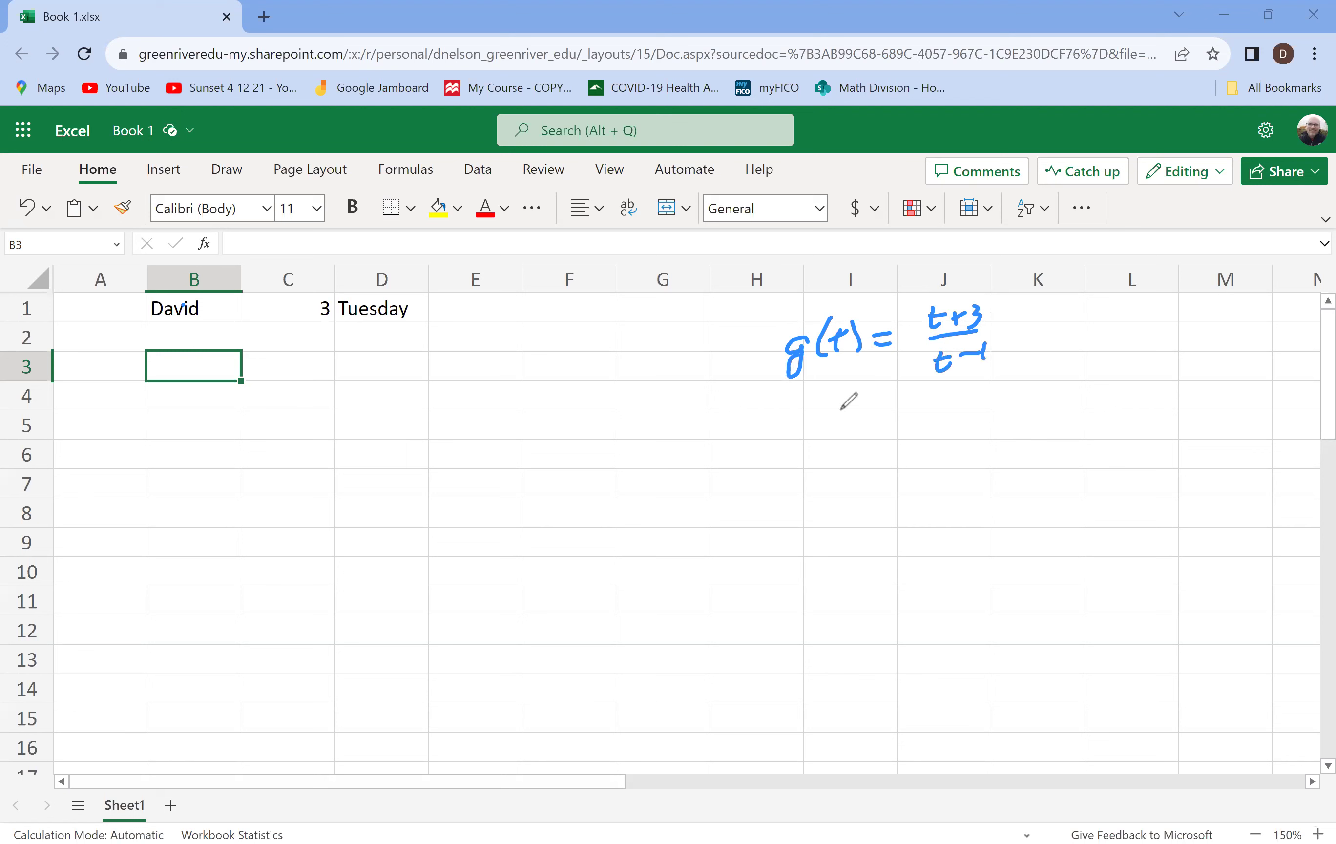
Step: Handwrite g(6) = (6+3)/(6−1) in ink below the g(t) definition
{"action": "left_click_drag", "start_coordinate": [808, 417], "coordinate": [802, 456]}
{"action": "mouse_move", "coordinate": [844, 395]}
{"action": "left_mouse_down"}
{"action": "mouse_move", "coordinate": [828, 437]}
{"action": "mouse_move", "coordinate": [846, 422]}
{"action": "mouse_move", "coordinate": [871, 434]}
{"action": "mouse_move", "coordinate": [907, 408]}
{"action": "left_mouse_up"}
{"action": "left_click_drag", "start_coordinate": [897, 423], "coordinate": [912, 419]}
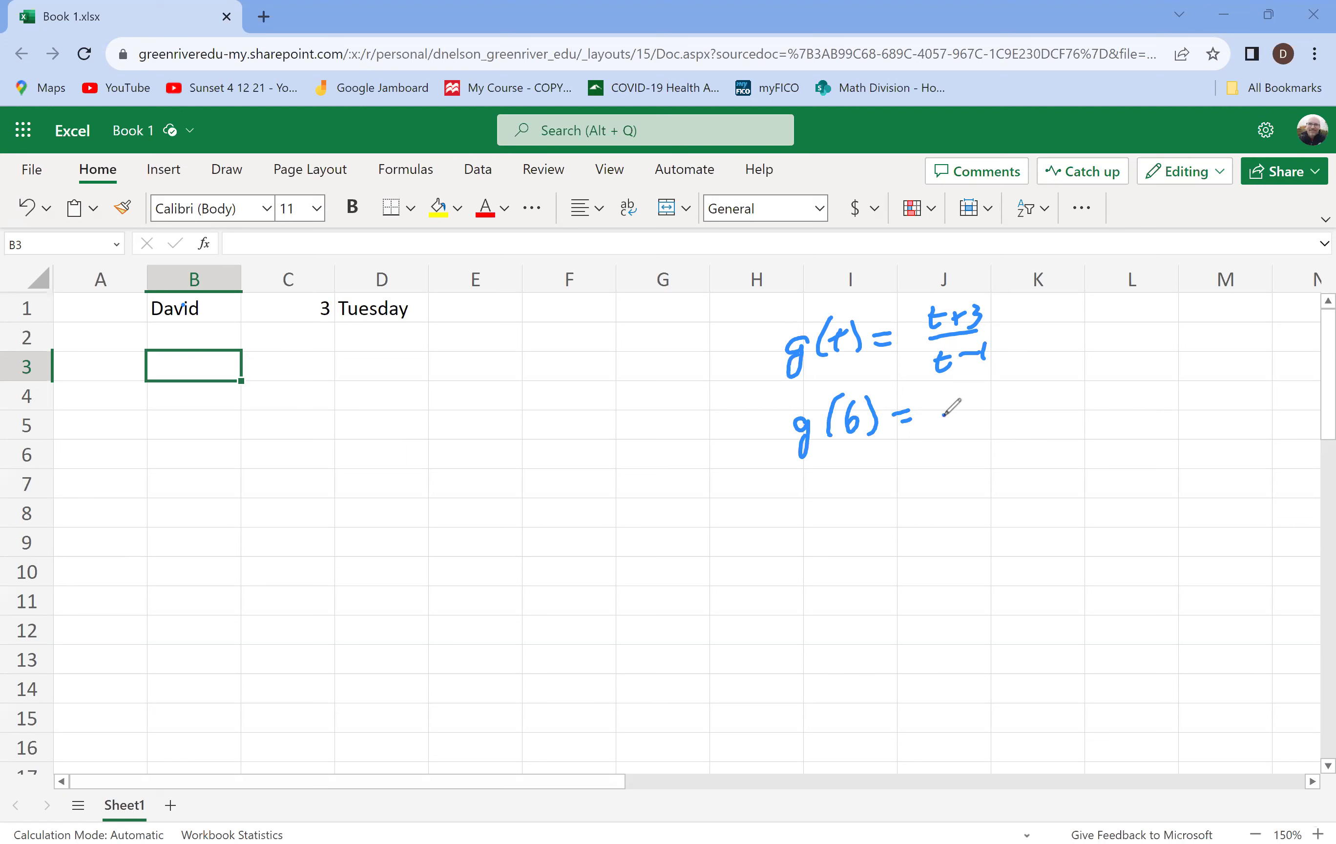
{"action": "left_click_drag", "start_coordinate": [944, 414], "coordinate": [1025, 414]}
{"action": "left_click_drag", "start_coordinate": [958, 384], "coordinate": [959, 399]}
{"action": "left_click_drag", "start_coordinate": [999, 382], "coordinate": [1007, 393]}
{"action": "mouse_move", "coordinate": [1007, 383]}
{"action": "left_mouse_down"}
{"action": "mouse_move", "coordinate": [1022, 388]}
{"action": "mouse_move", "coordinate": [955, 442]}
{"action": "mouse_move", "coordinate": [999, 434]}
{"action": "mouse_move", "coordinate": [1010, 453]}
{"action": "left_mouse_up"}
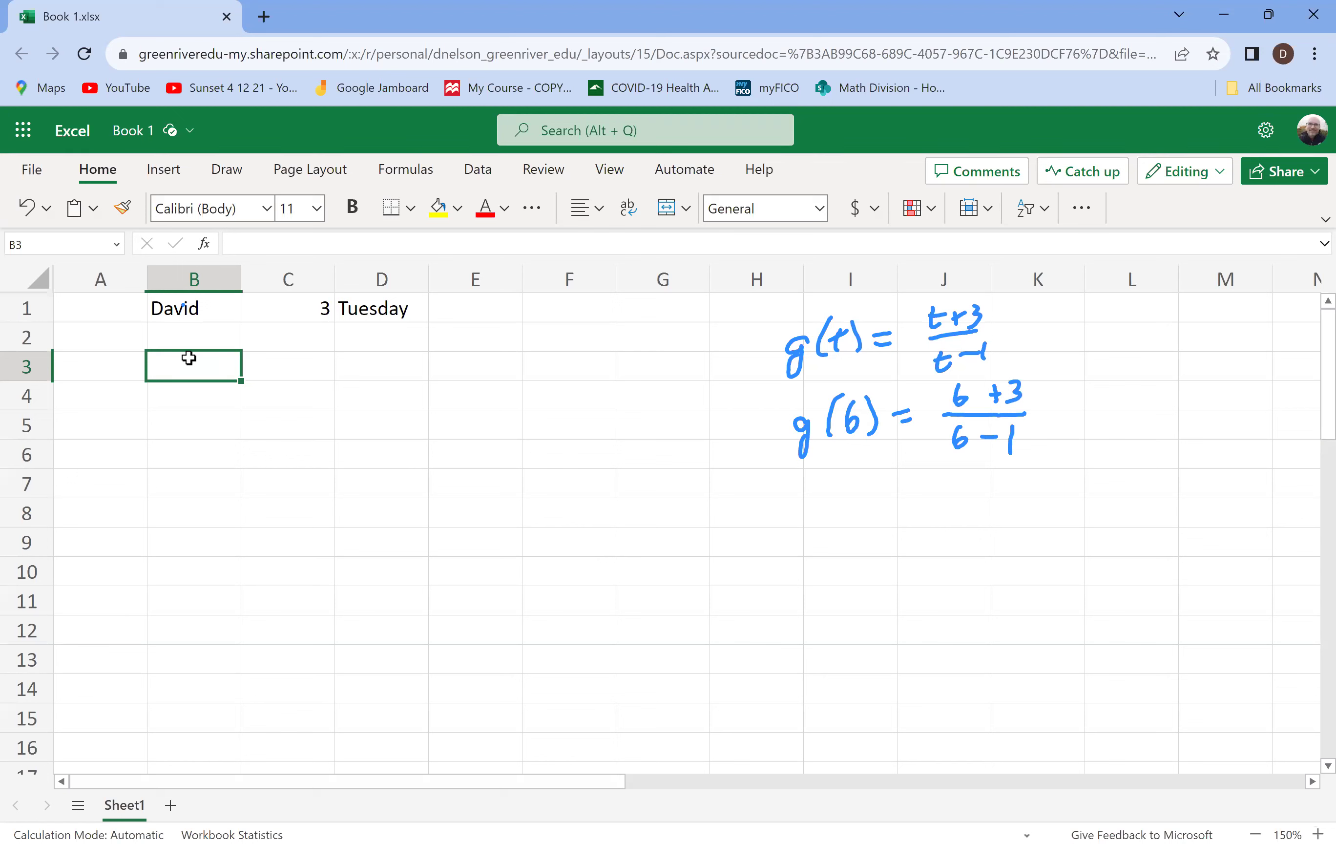
Step: Enter =(6+3)/(6-1) in B3 to get 1.8 and dismiss the function tip
{"action": "type", "text": "="}
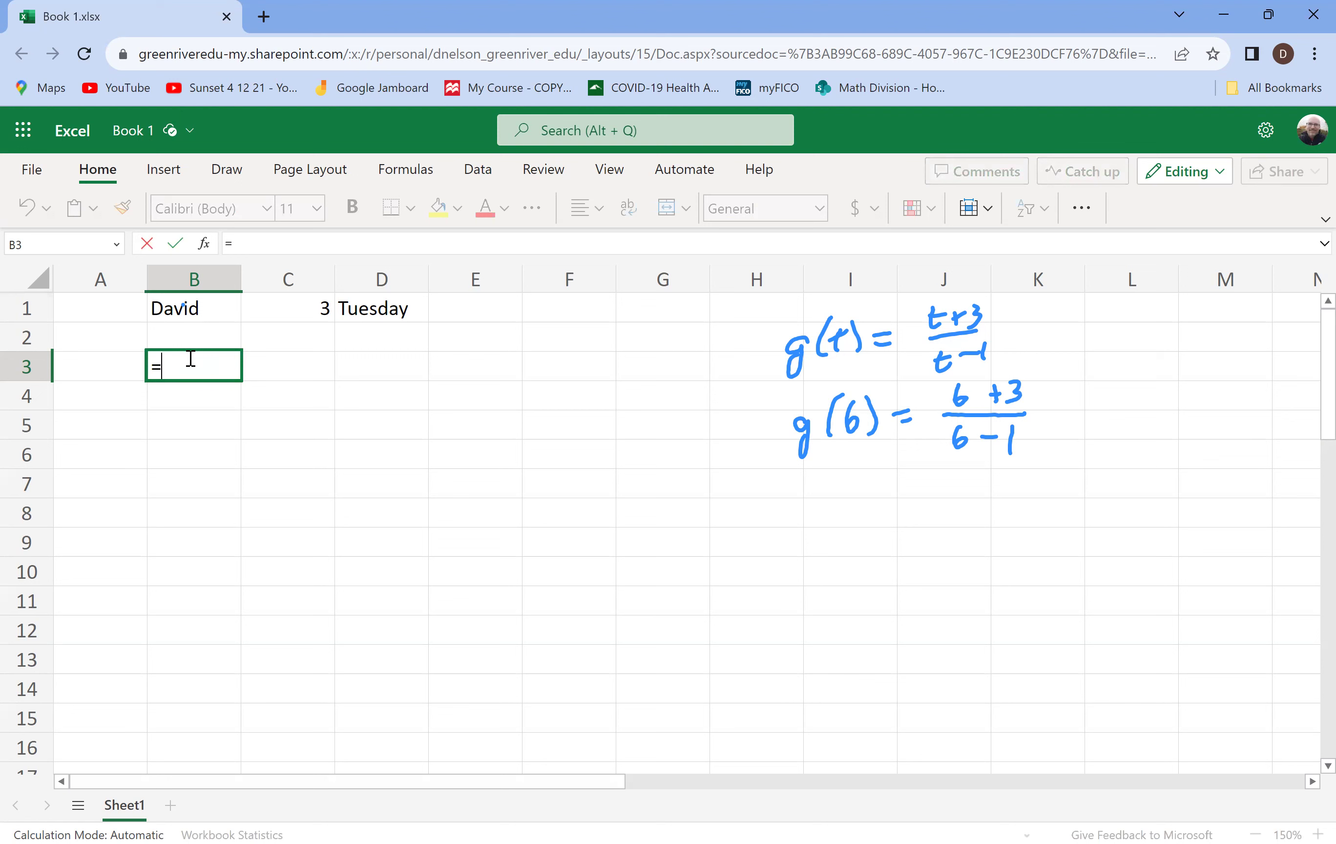
{"action": "type", "text": "(6+3)/(6-1)"}
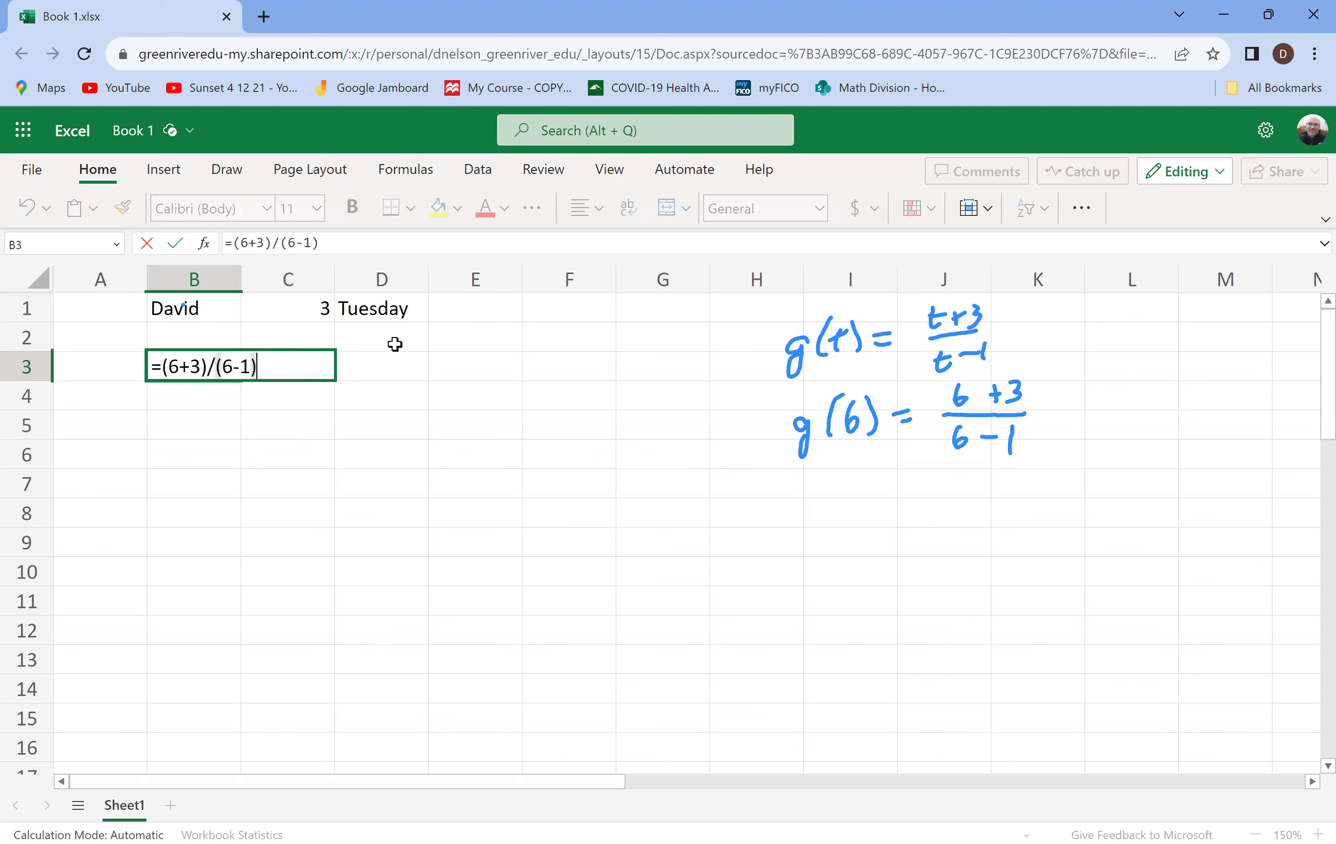
{"action": "key", "text": "Return"}
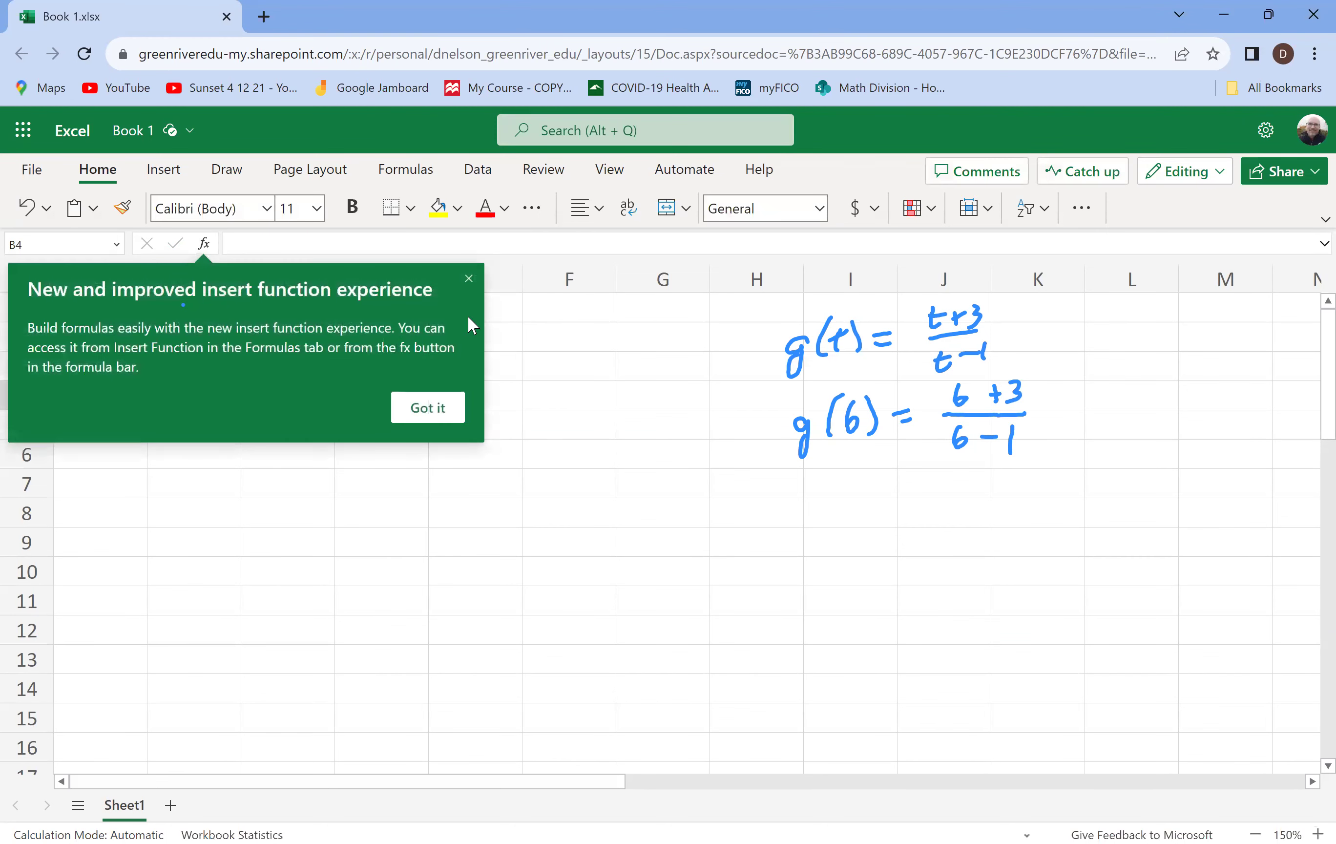
{"action": "left_click", "coordinate": [468, 279]}
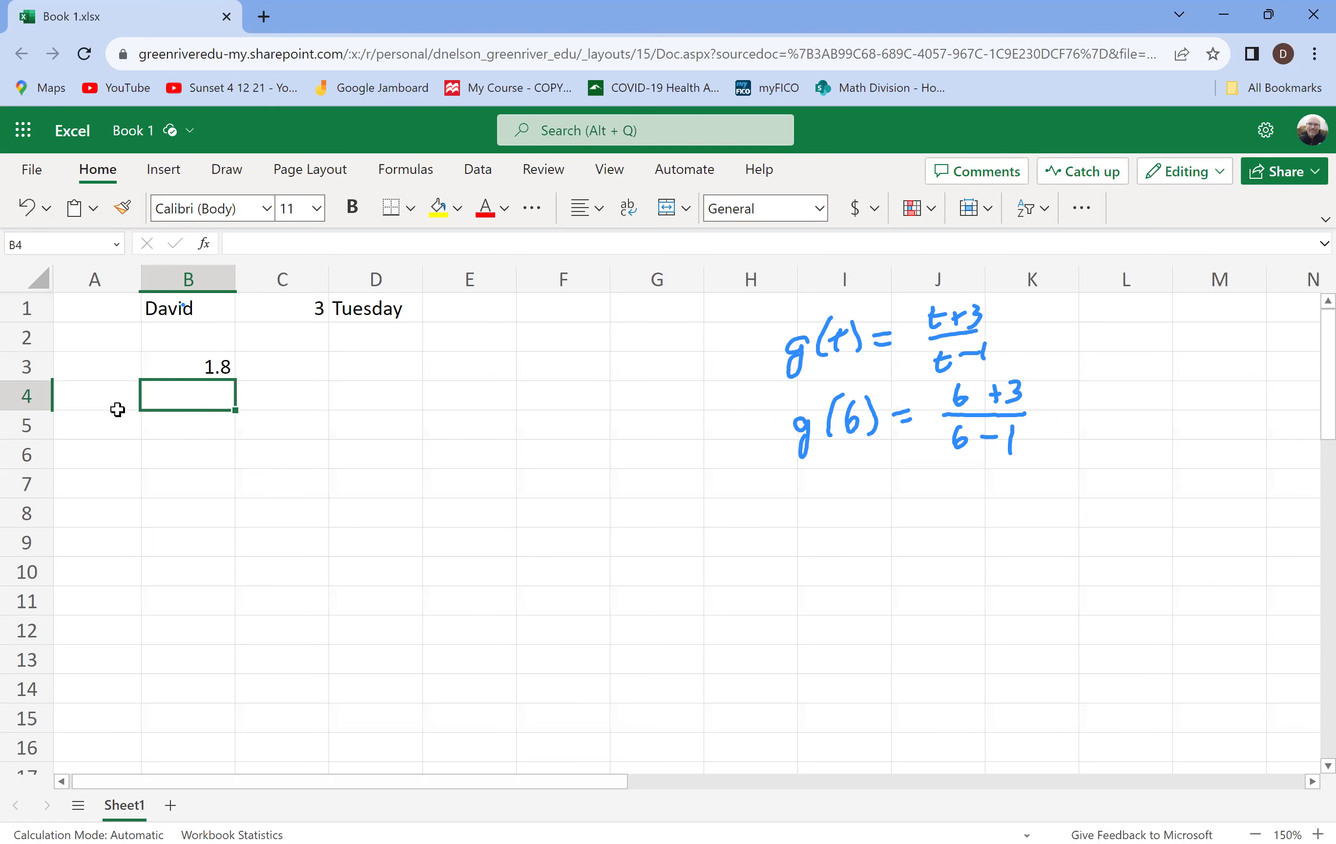
Step: Enter the t values 1, 2, 3 and 4 down A5:A8, then move to B5
{"action": "left_click", "coordinate": [121, 427]}
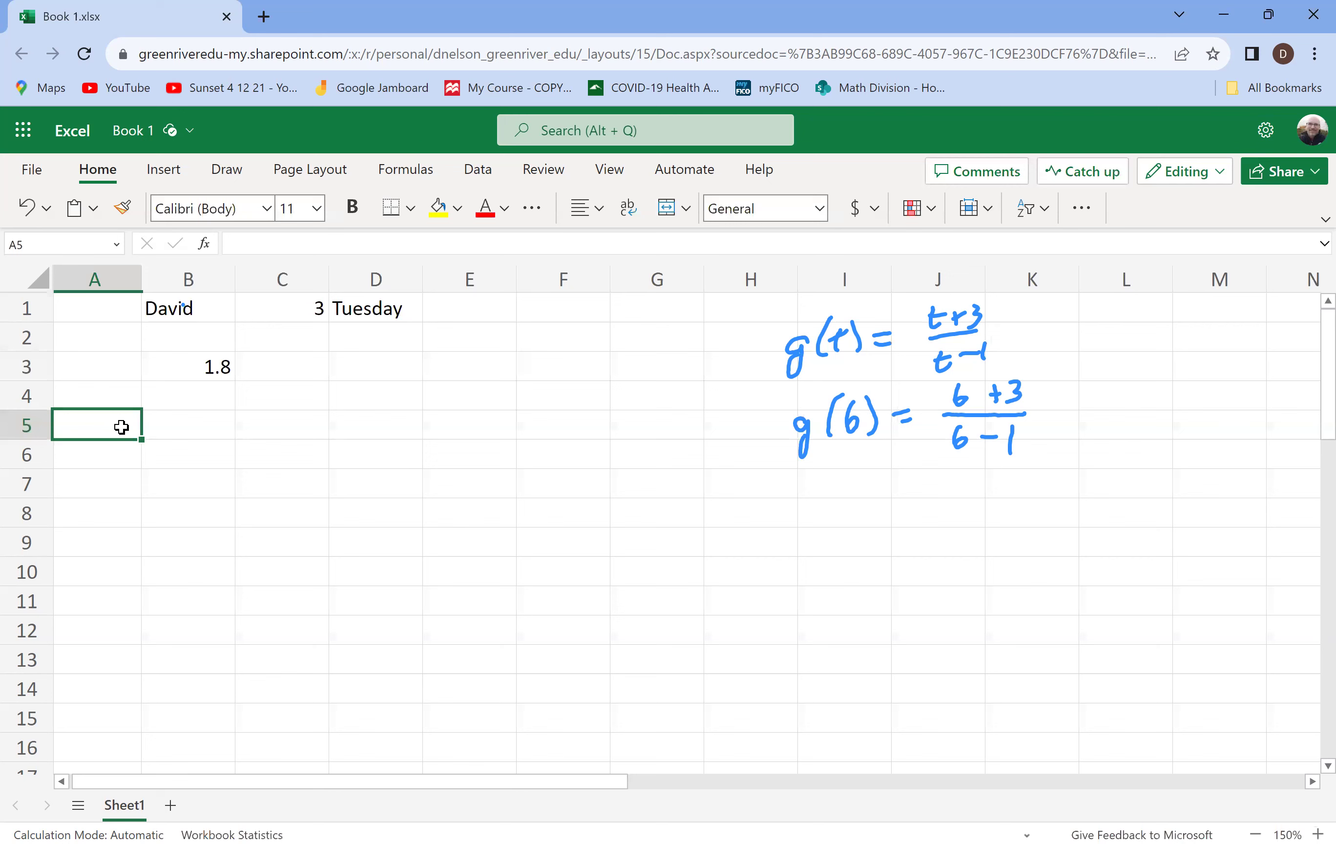
{"action": "type", "text": "1"}
{"action": "key", "text": "Return"}
{"action": "type", "text": "2"}
{"action": "key", "text": "Return"}
{"action": "type", "text": "3"}
{"action": "key", "text": "Return"}
{"action": "type", "text": "4"}
{"action": "key", "text": "Return"}
{"action": "key", "text": "Up"}
{"action": "key", "text": "Up"}
{"action": "key", "text": "Up"}
{"action": "key", "text": "Up"}
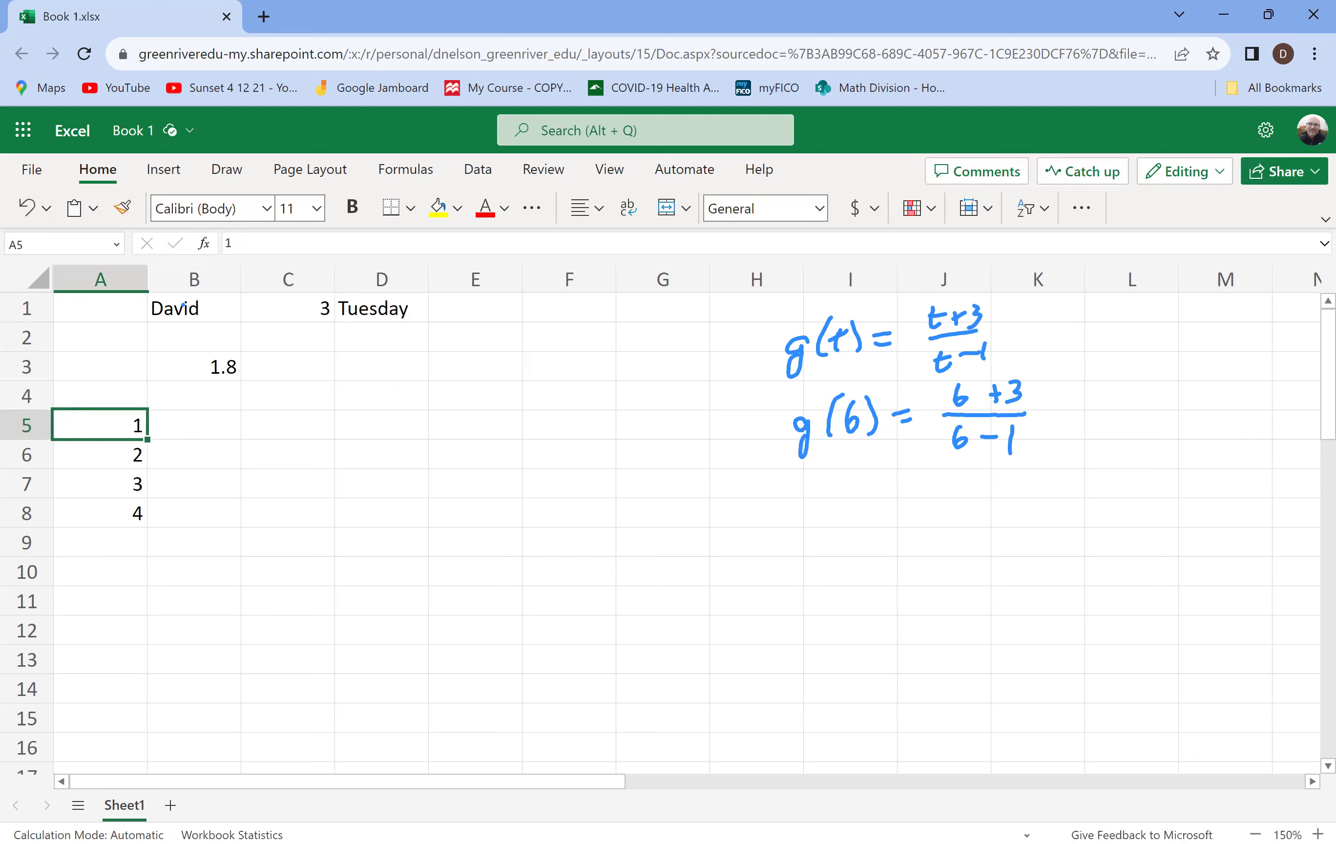
{"action": "key", "text": "Right"}
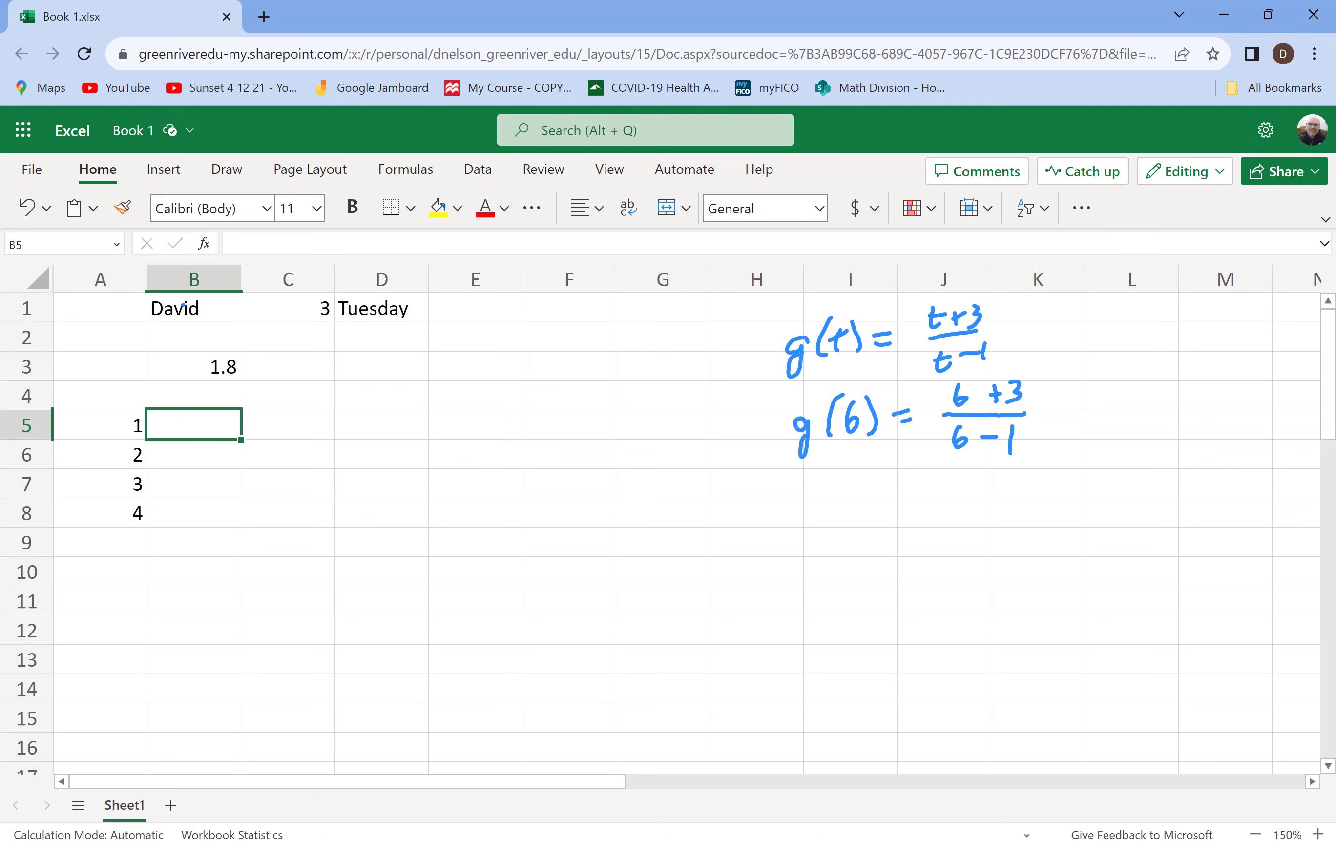
Step: Build =(A5+3)/(A5-1) in B5 by pointing at A5, giving #DIV/0!
{"action": "type", "text": "="}
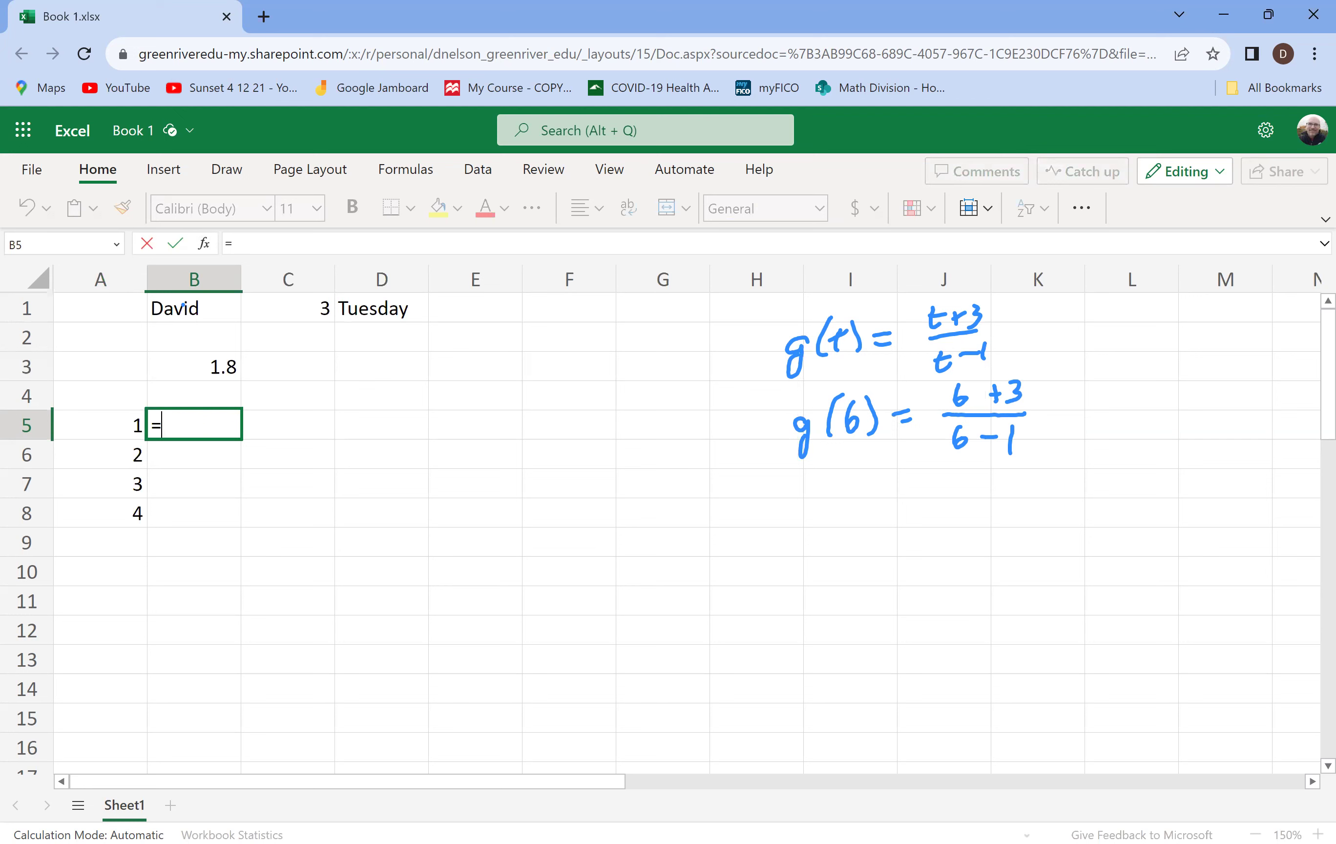
{"action": "type", "text": "("}
{"action": "left_click", "coordinate": [120, 426]}
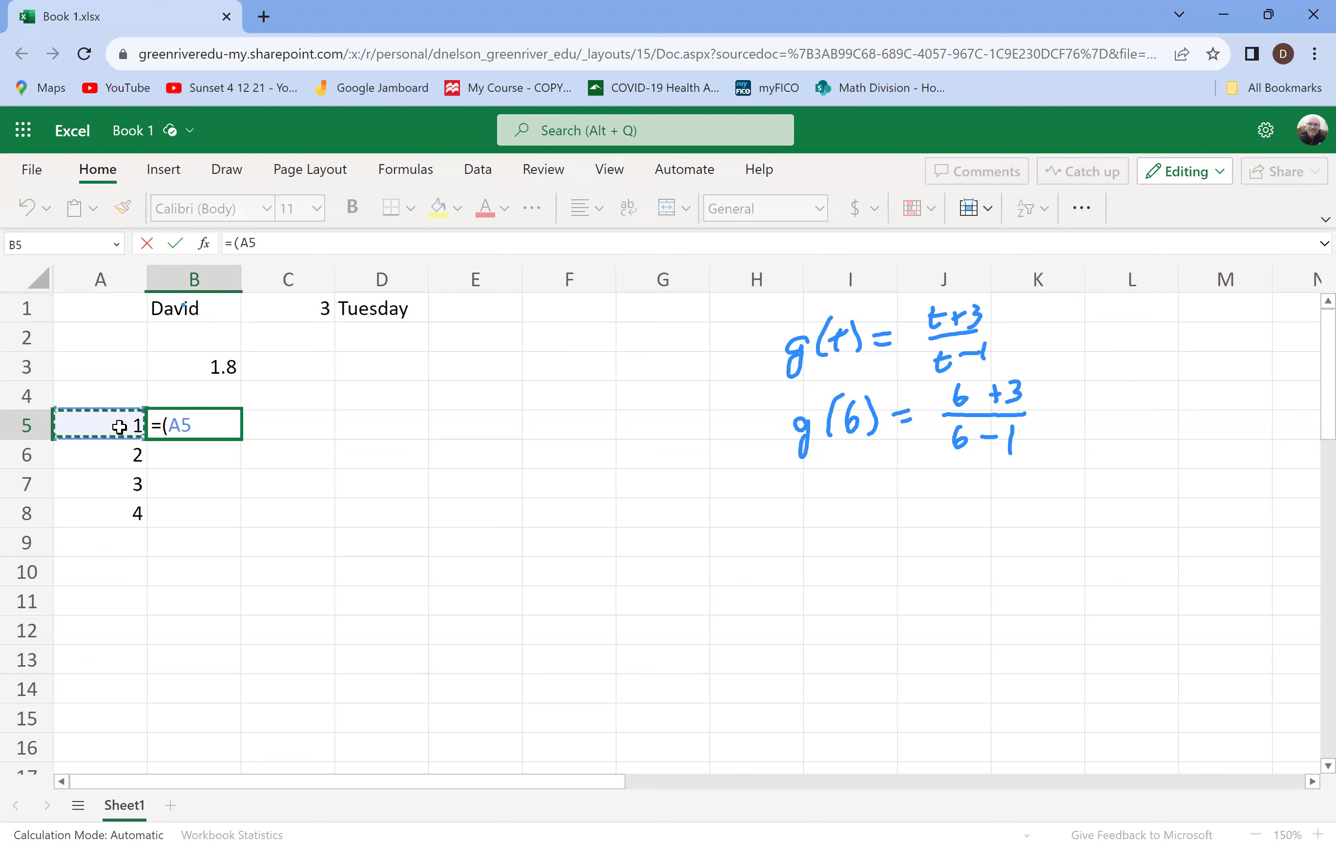
{"action": "type", "text": "+3"}
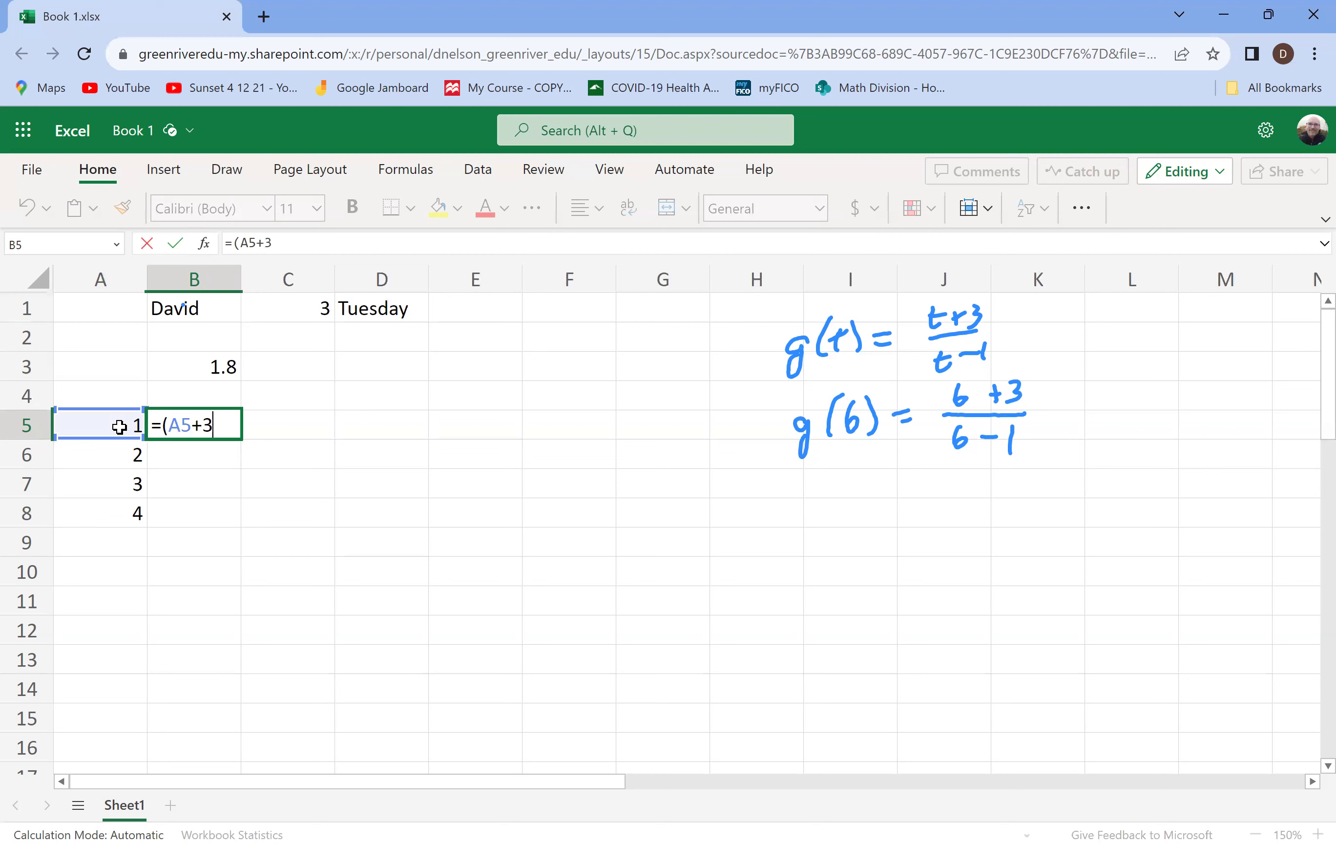
{"action": "type", "text": ")/("}
{"action": "left_click", "coordinate": [119, 427]}
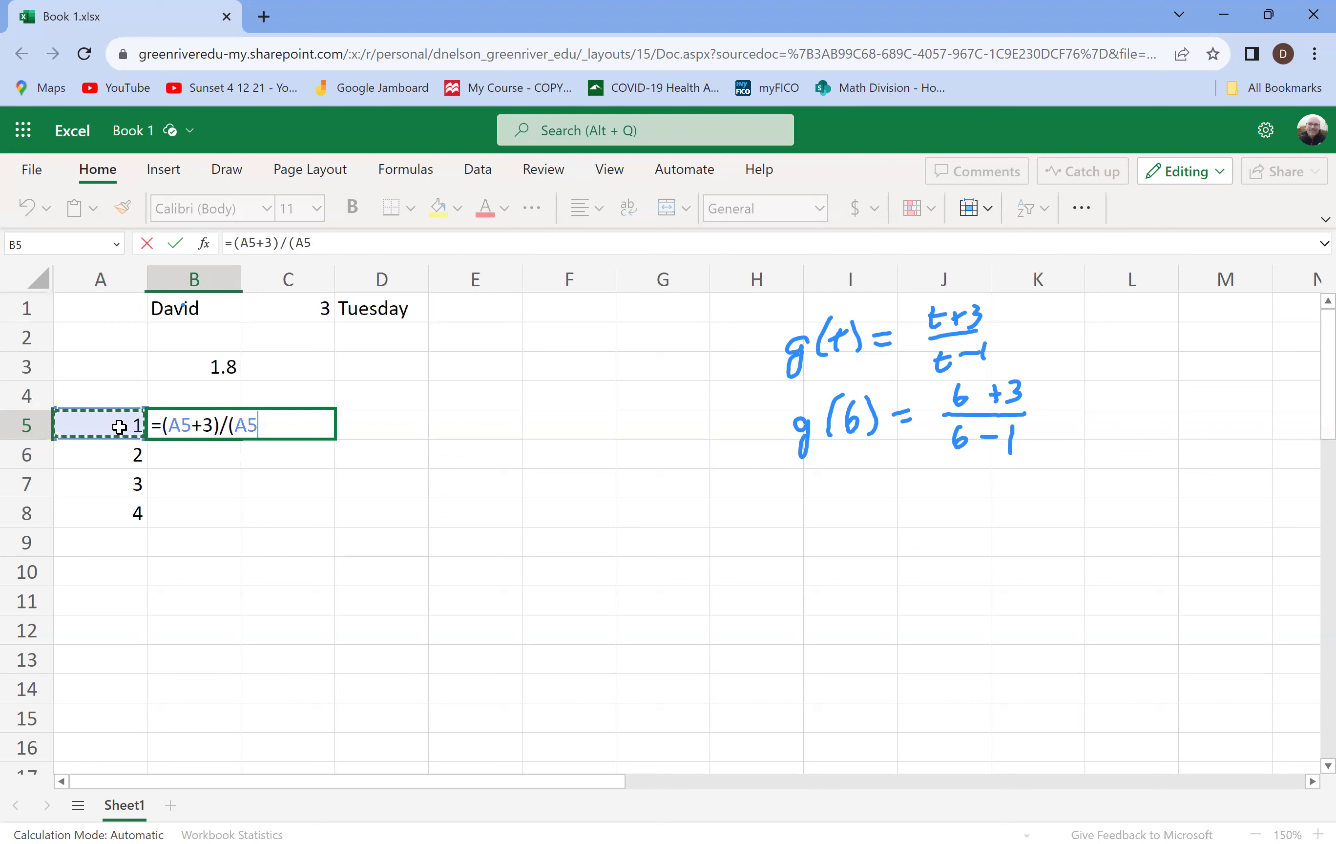
{"action": "type", "text": "-1)"}
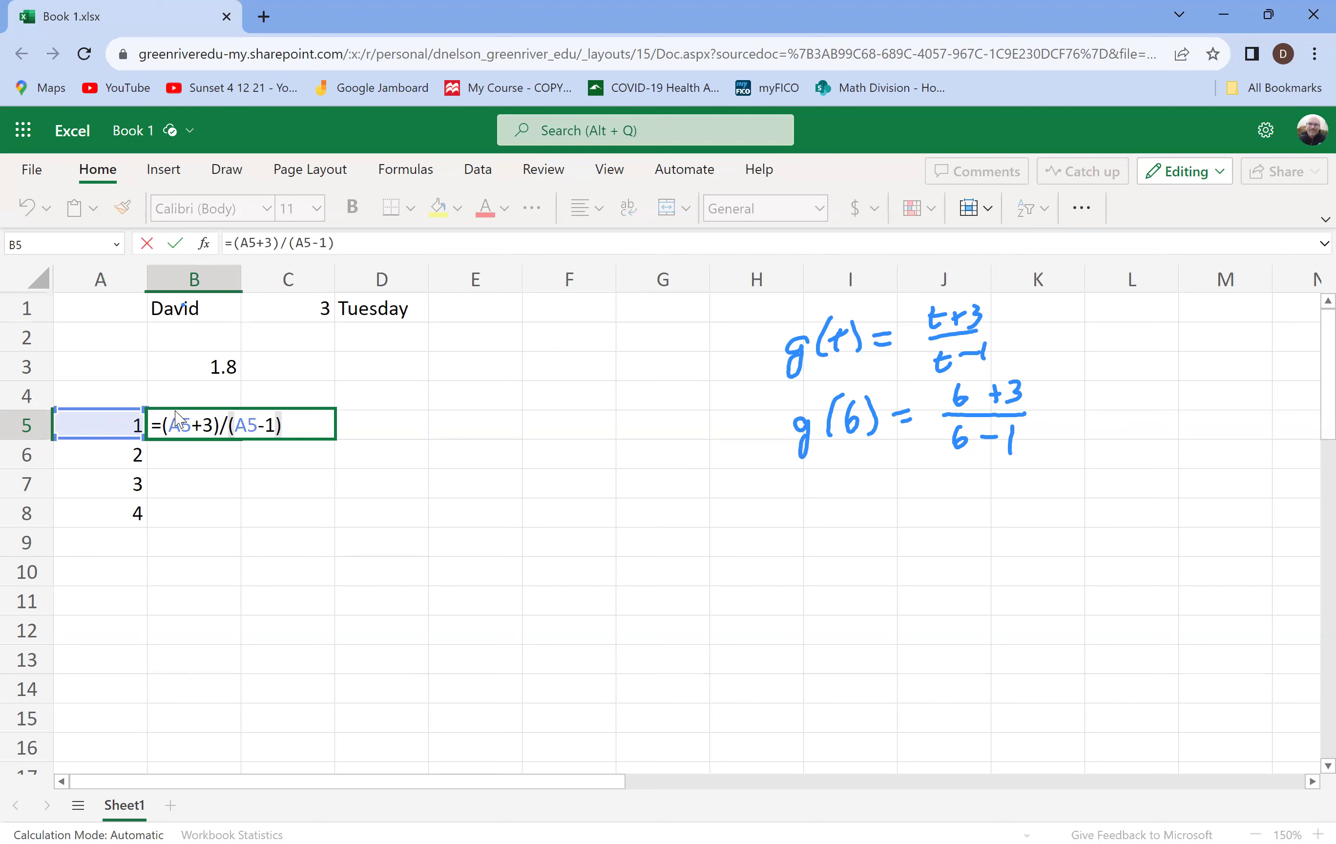
{"action": "key", "text": "Return"}
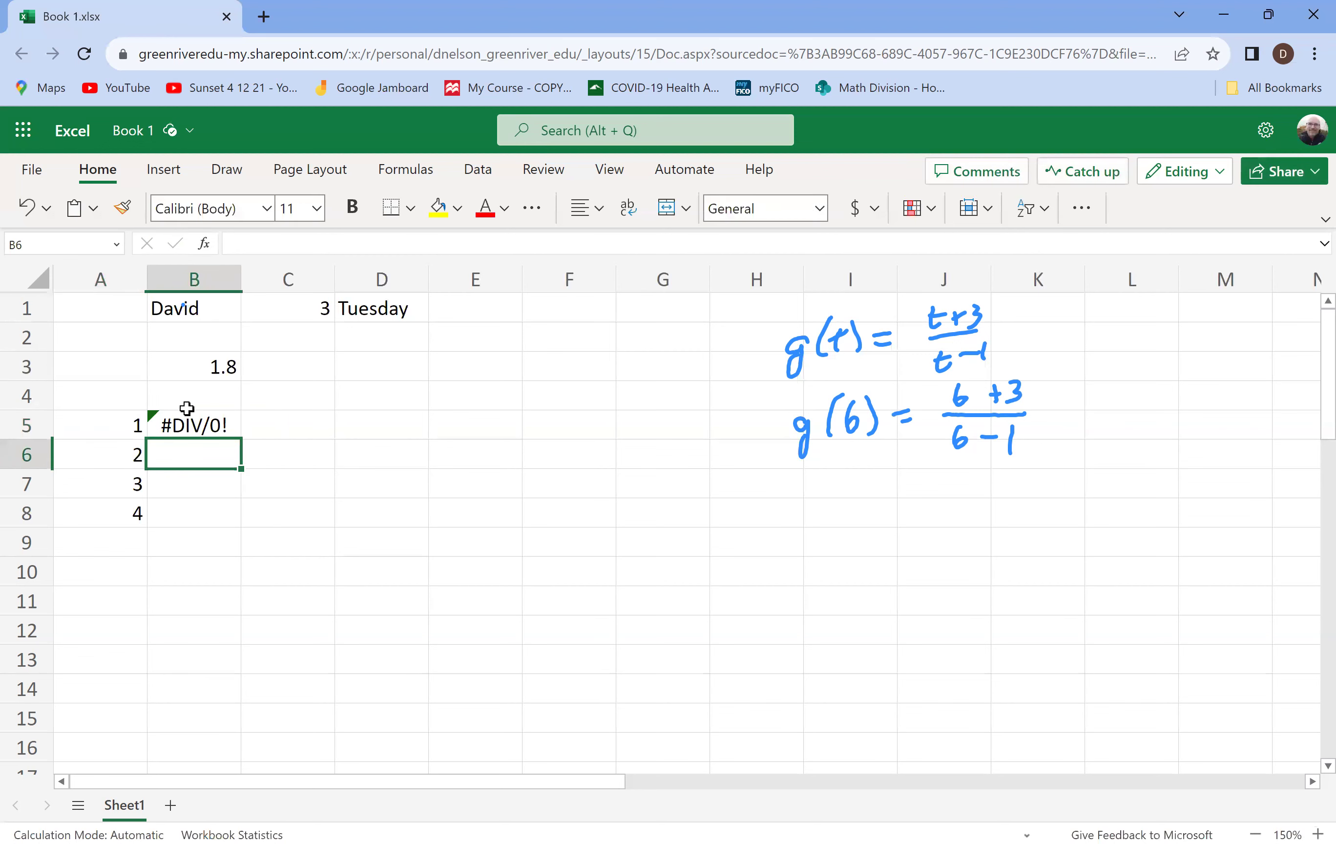
Step: Label A4 as t and B4 as g(t), correcting the initial x heading
{"action": "left_click", "coordinate": [125, 390]}
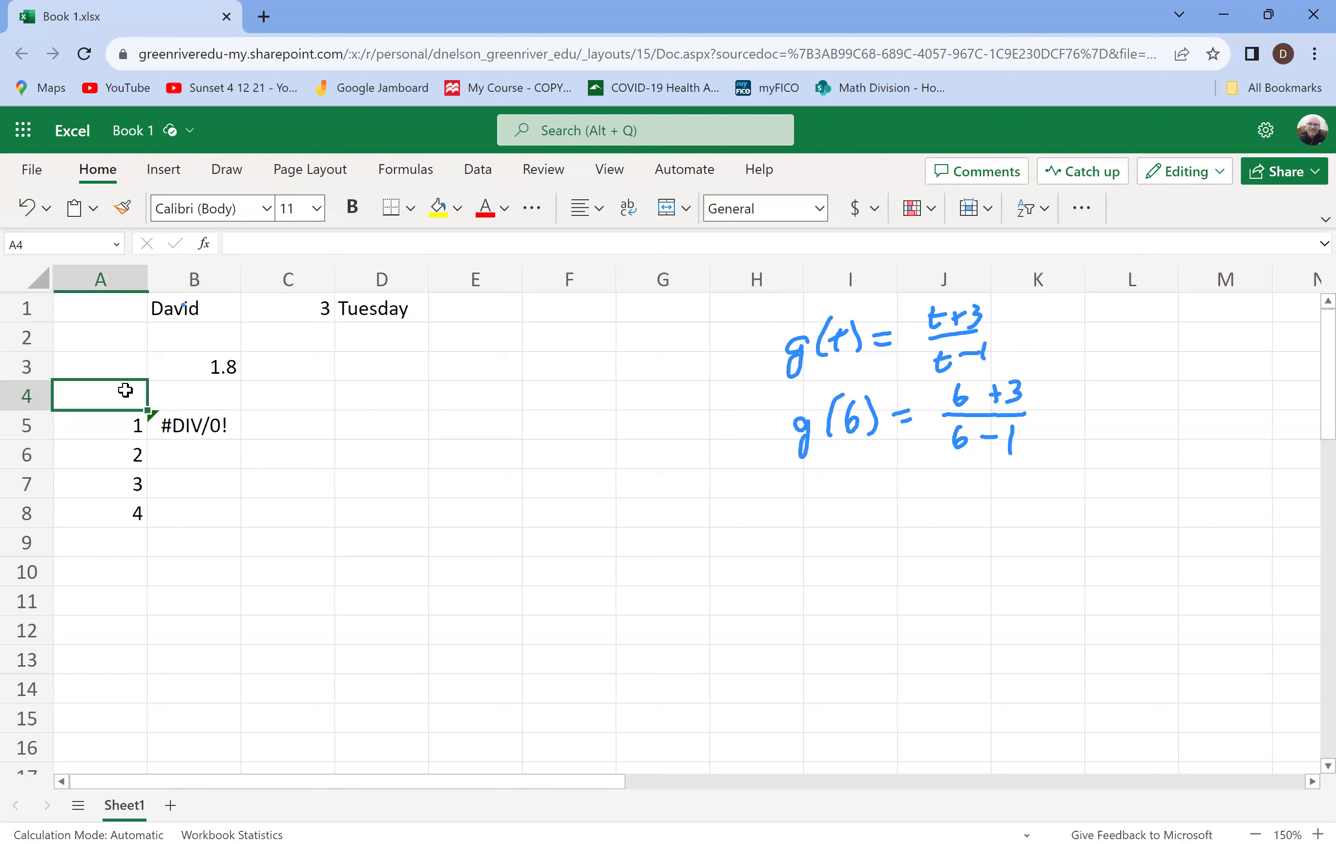
{"action": "type", "text": "x"}
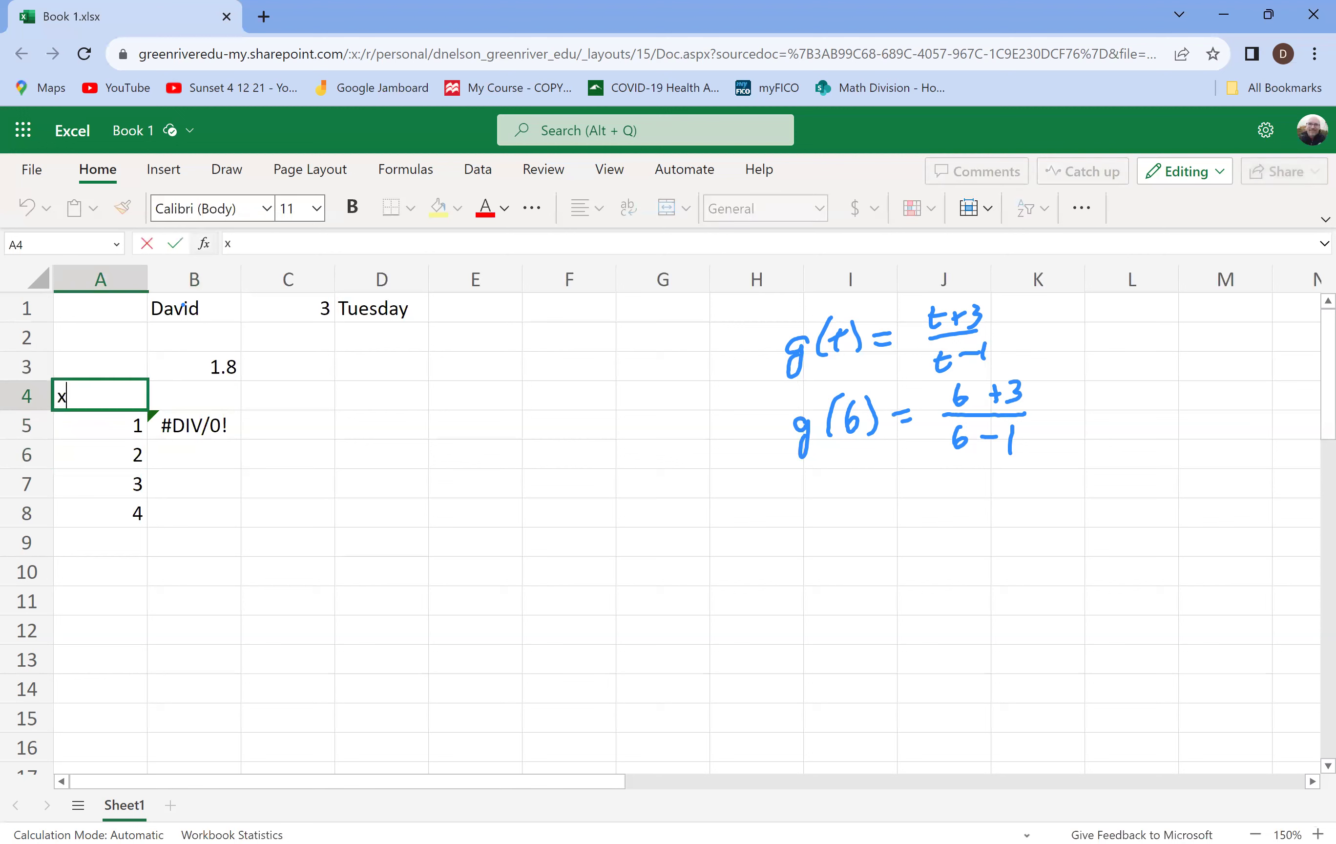
{"action": "key", "text": "Tab"}
{"action": "type", "text": "g(t)"}
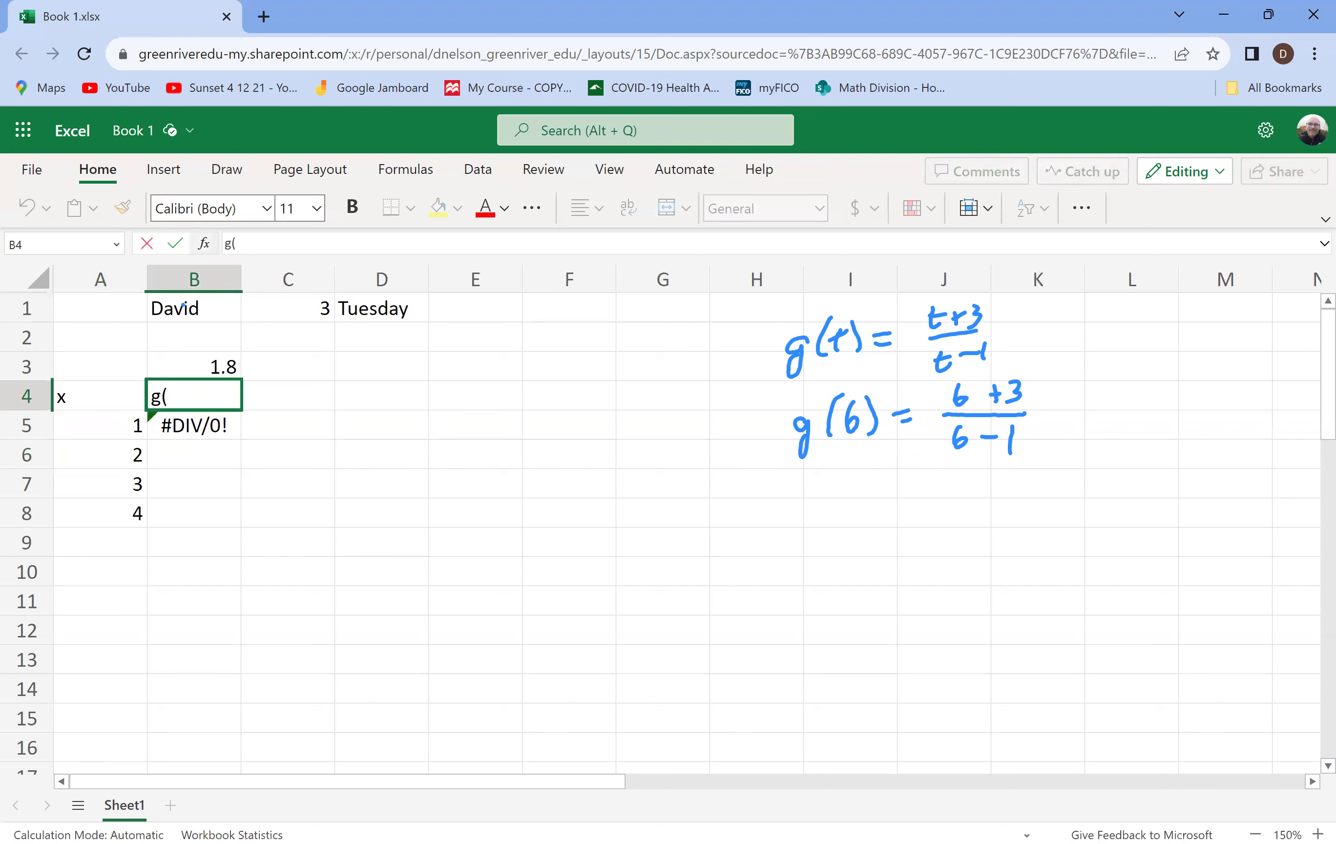
{"action": "left_click", "coordinate": [101, 396]}
{"action": "type", "text": "t"}
{"action": "key", "text": "Return"}
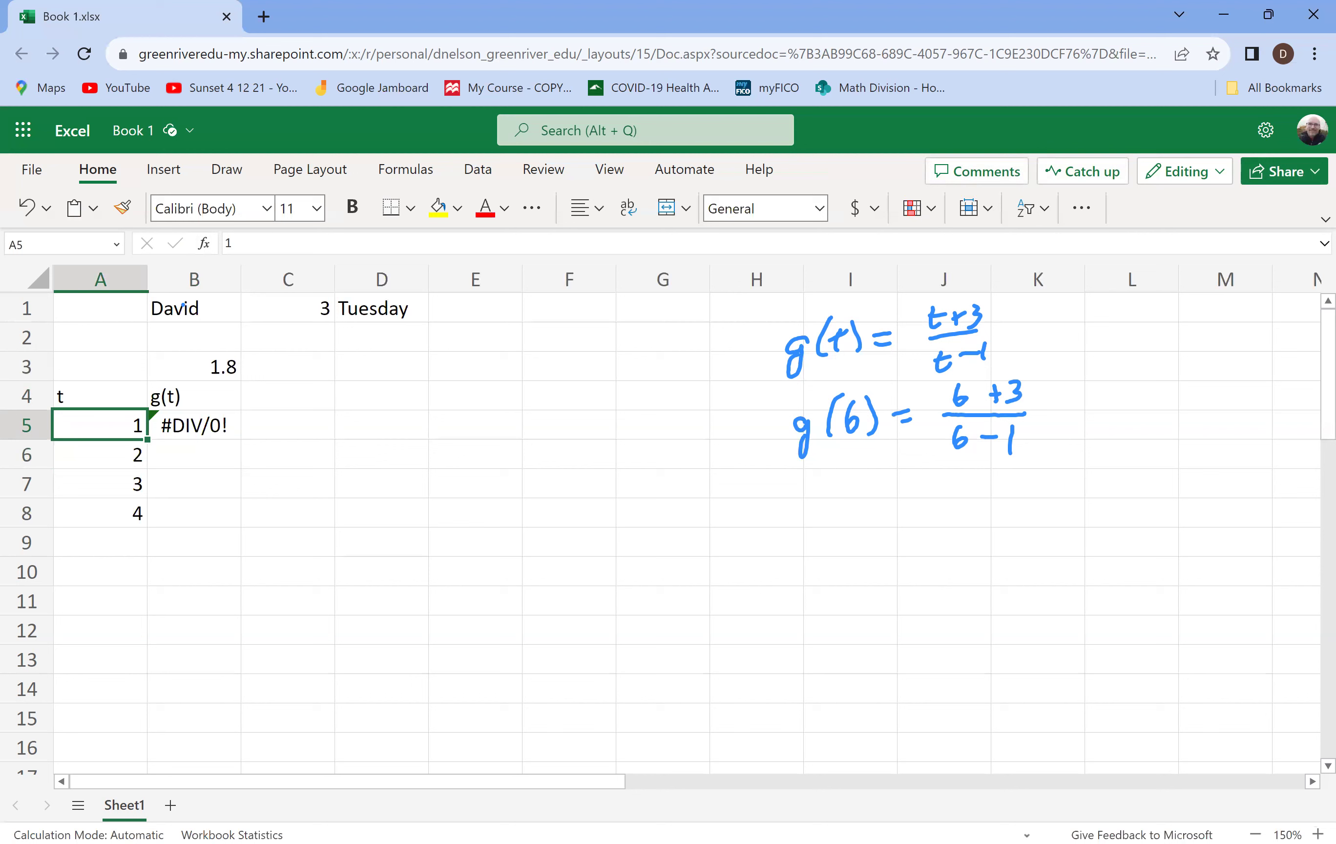
{"action": "key", "text": "Right"}
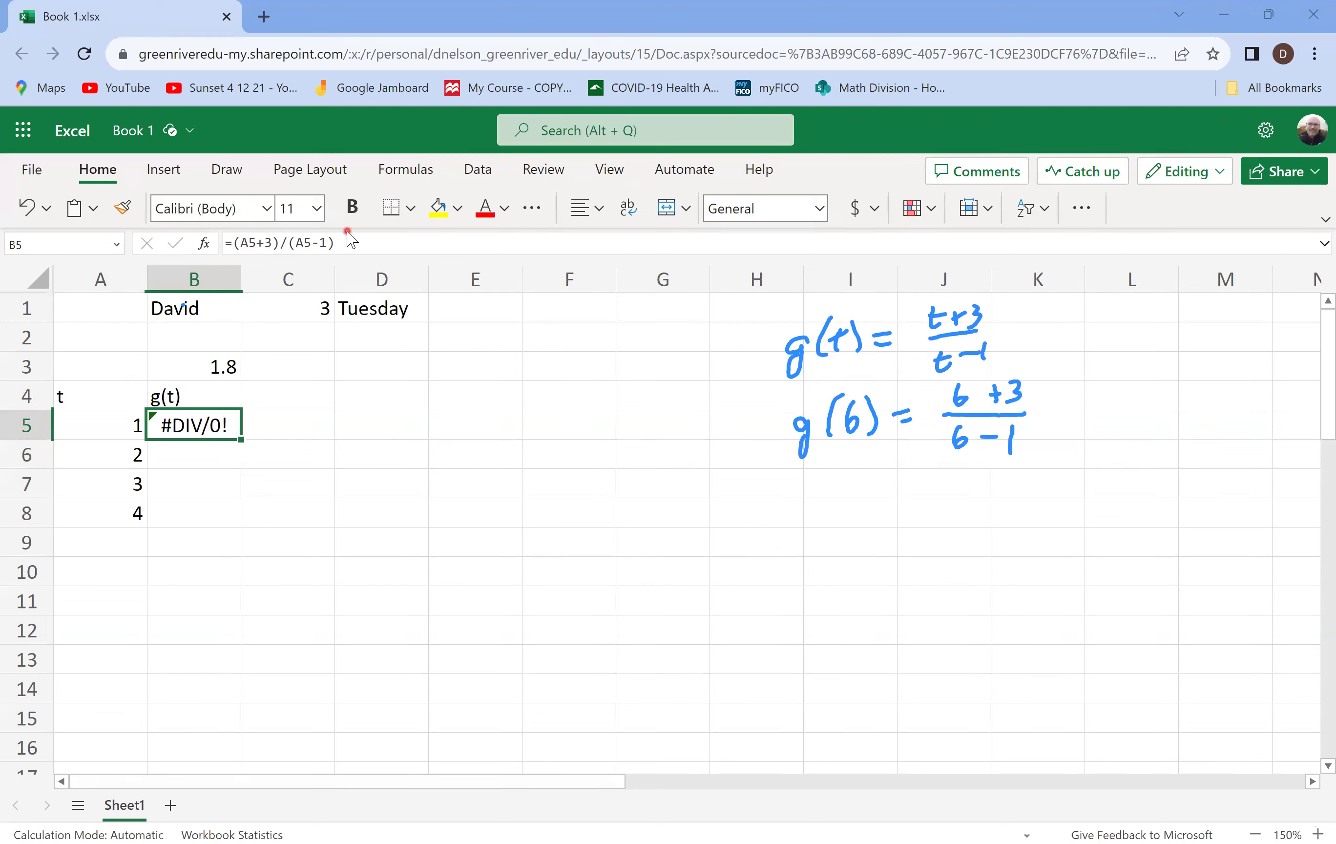
{"action": "triple_click", "coordinate": [301, 230]}
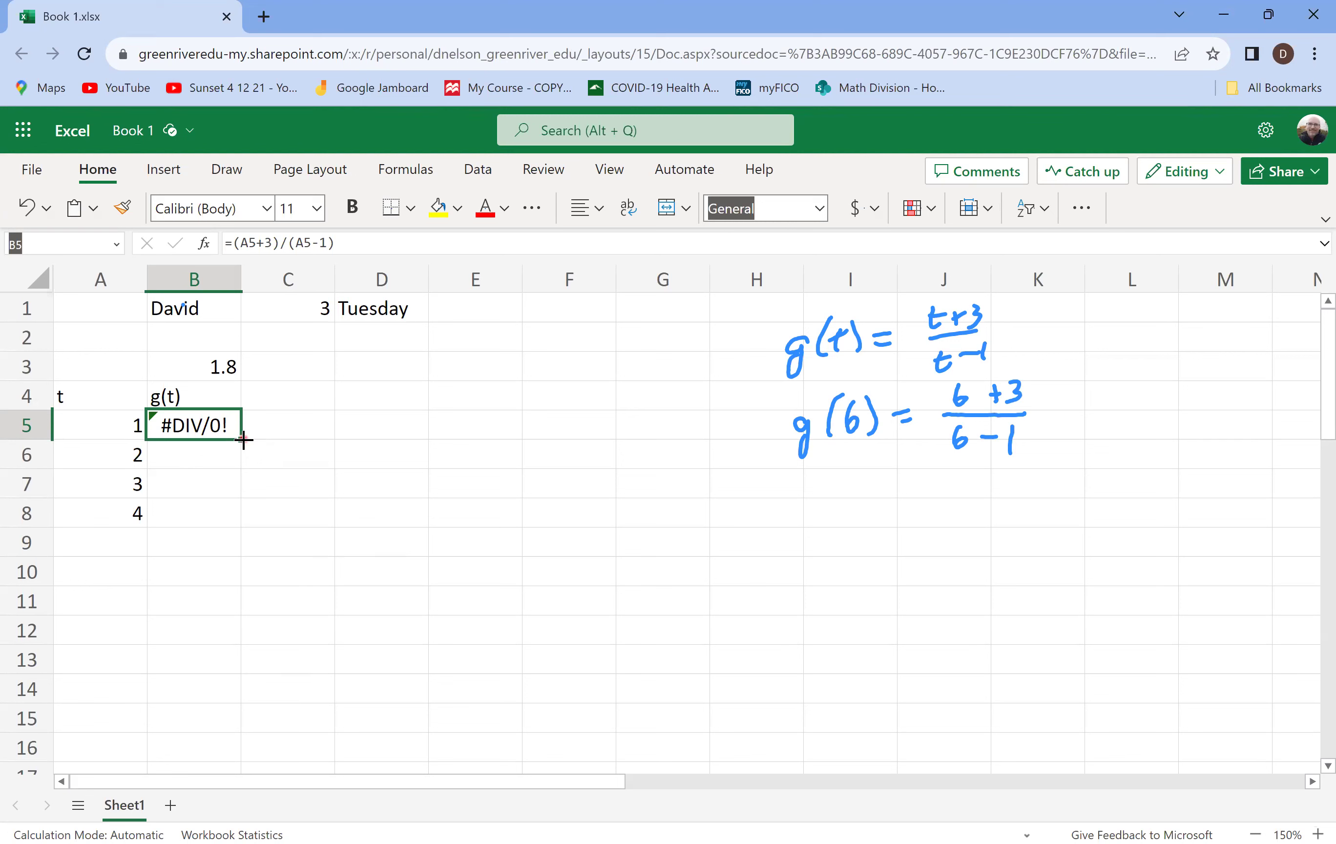
Step: Fill B5's formula down to B8 and inspect B6's relative references to A6
{"action": "left_click_drag", "start_coordinate": [243, 441], "coordinate": [234, 513]}
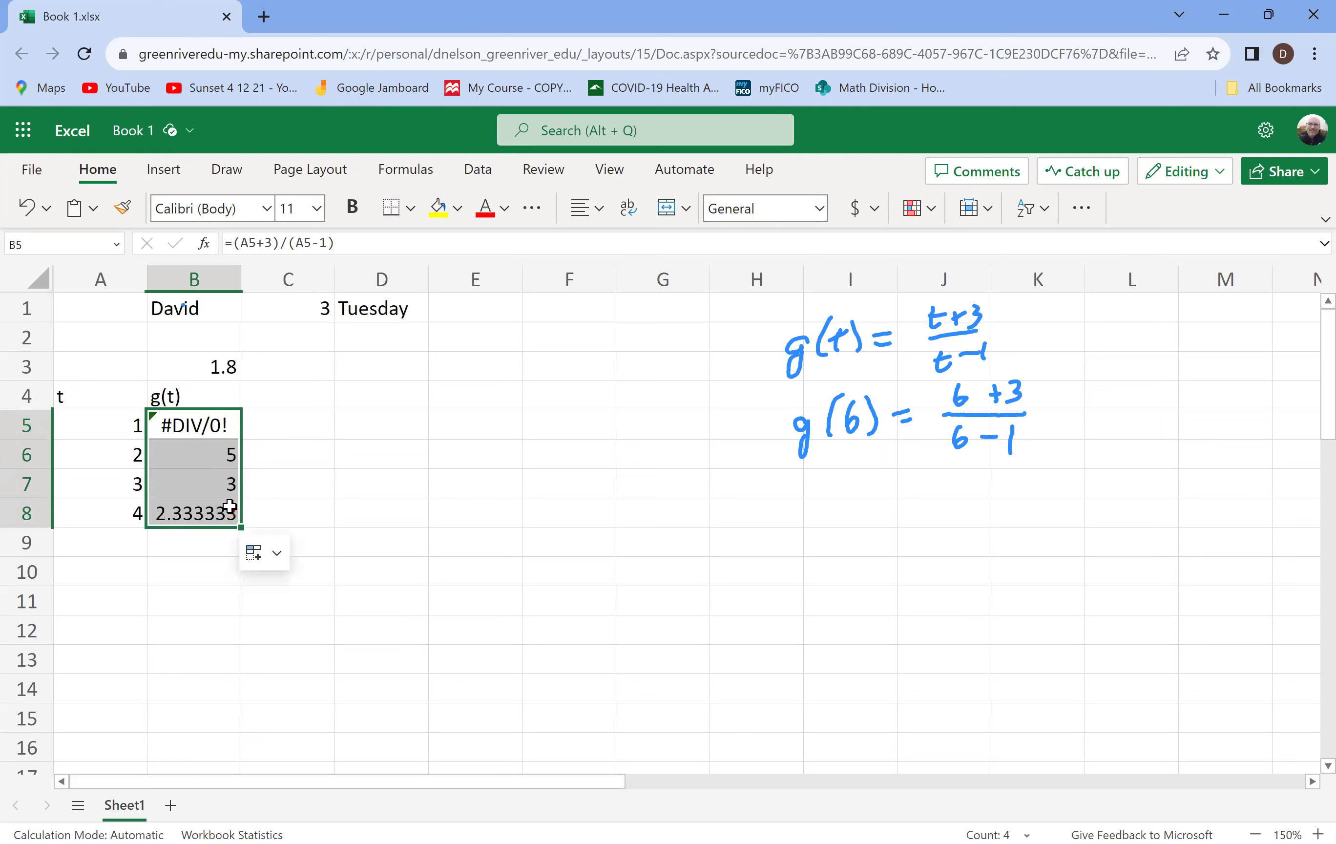
{"action": "left_click", "coordinate": [195, 452]}
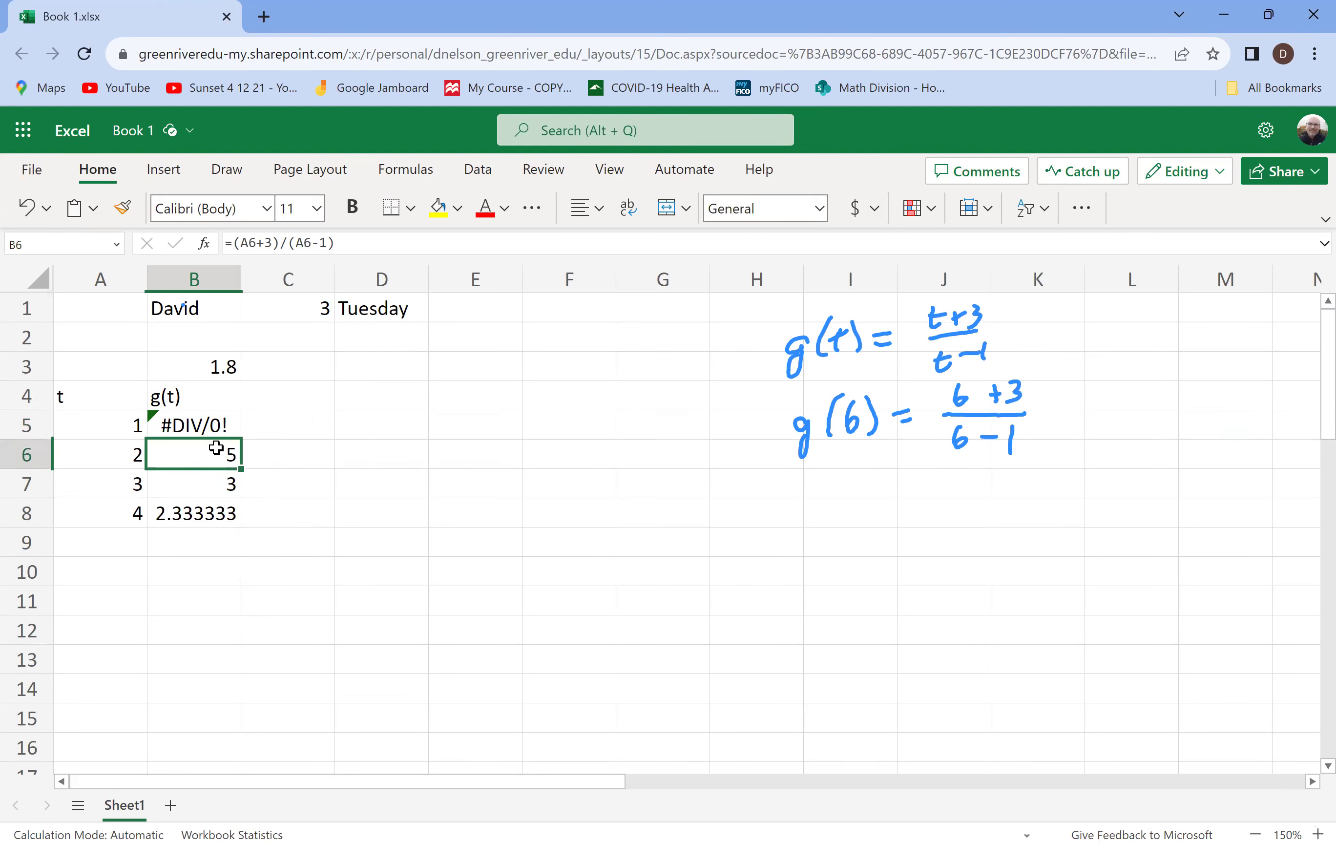
{"action": "left_click", "coordinate": [348, 241]}
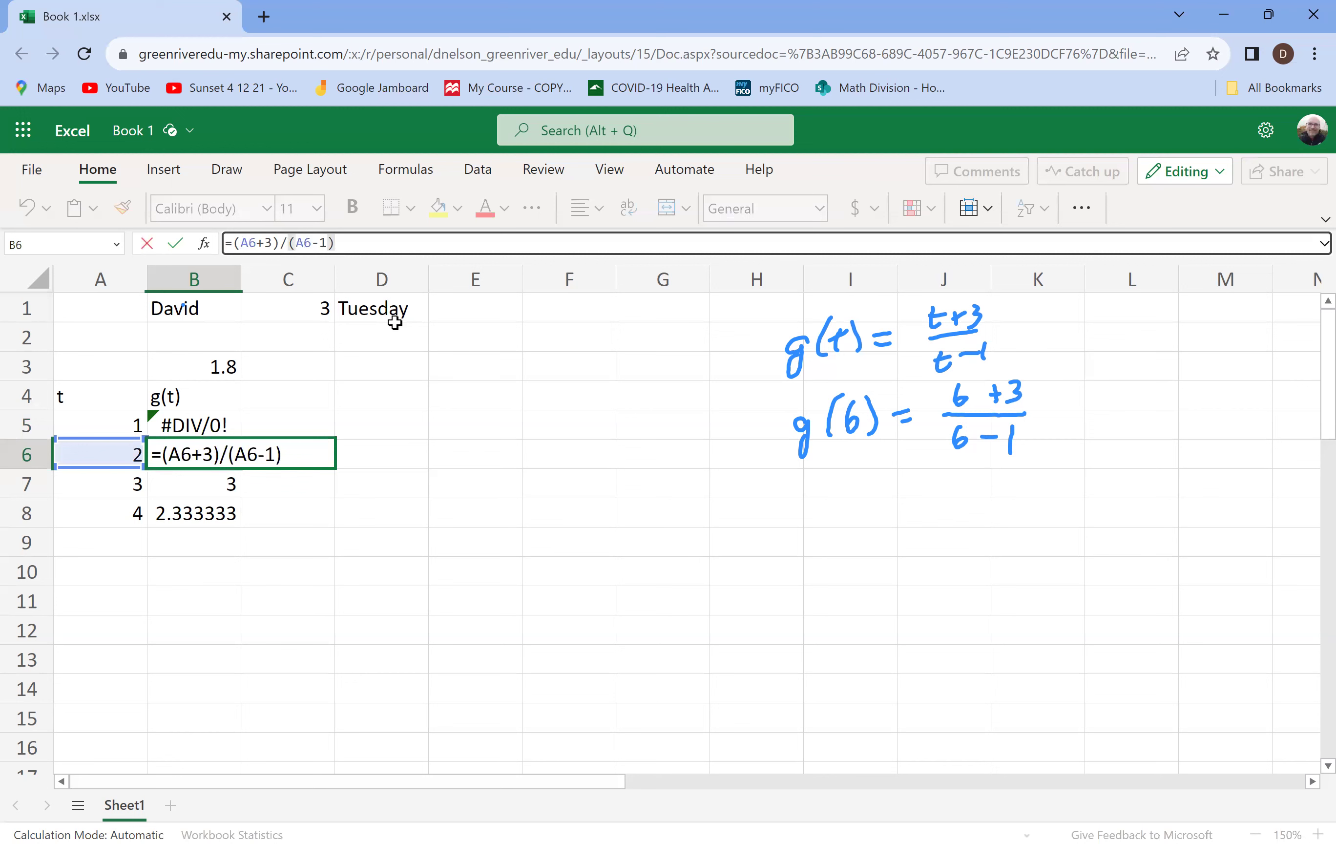
{"action": "key", "text": "Return"}
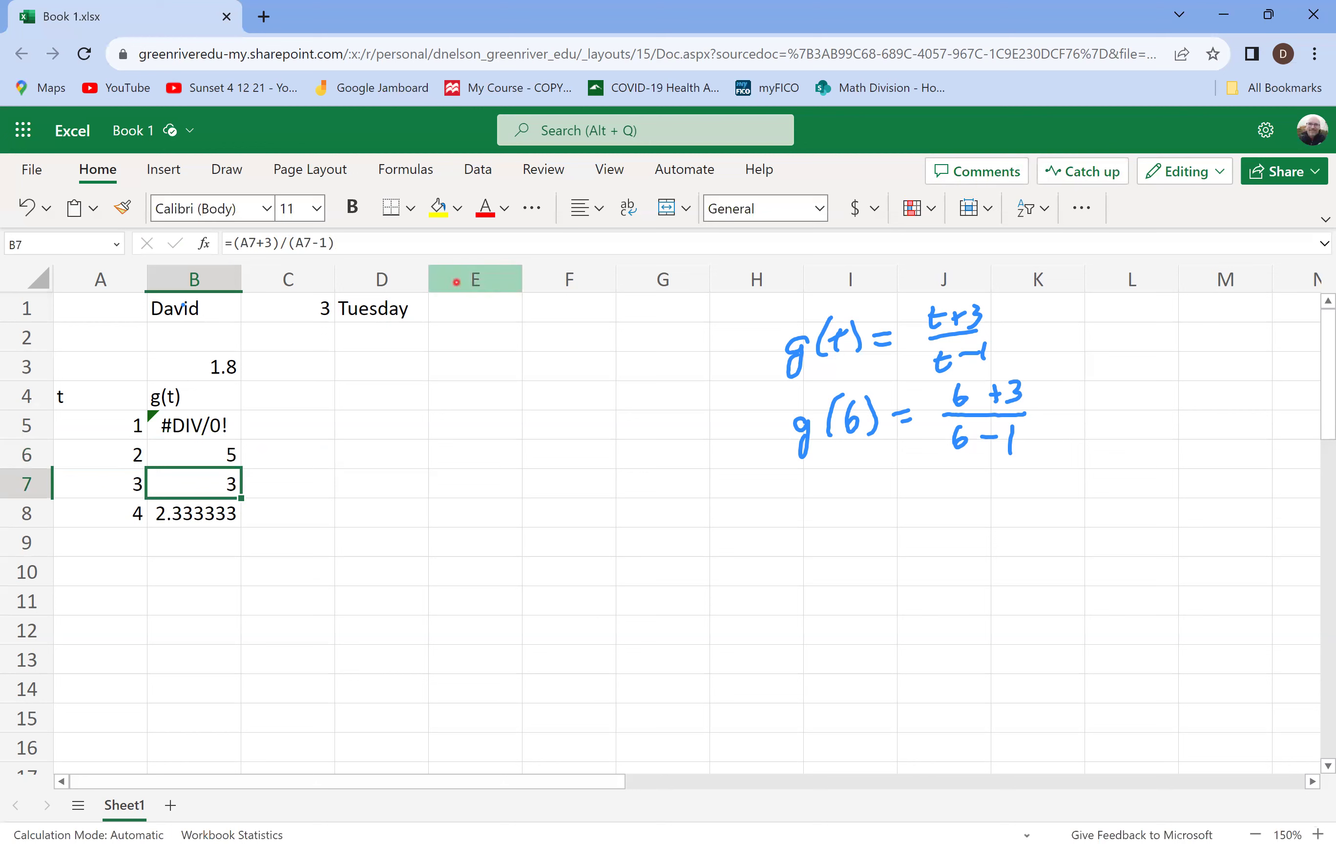
Step: Extend the g(t) formula from B8 down to B12
{"action": "left_click", "coordinate": [228, 508]}
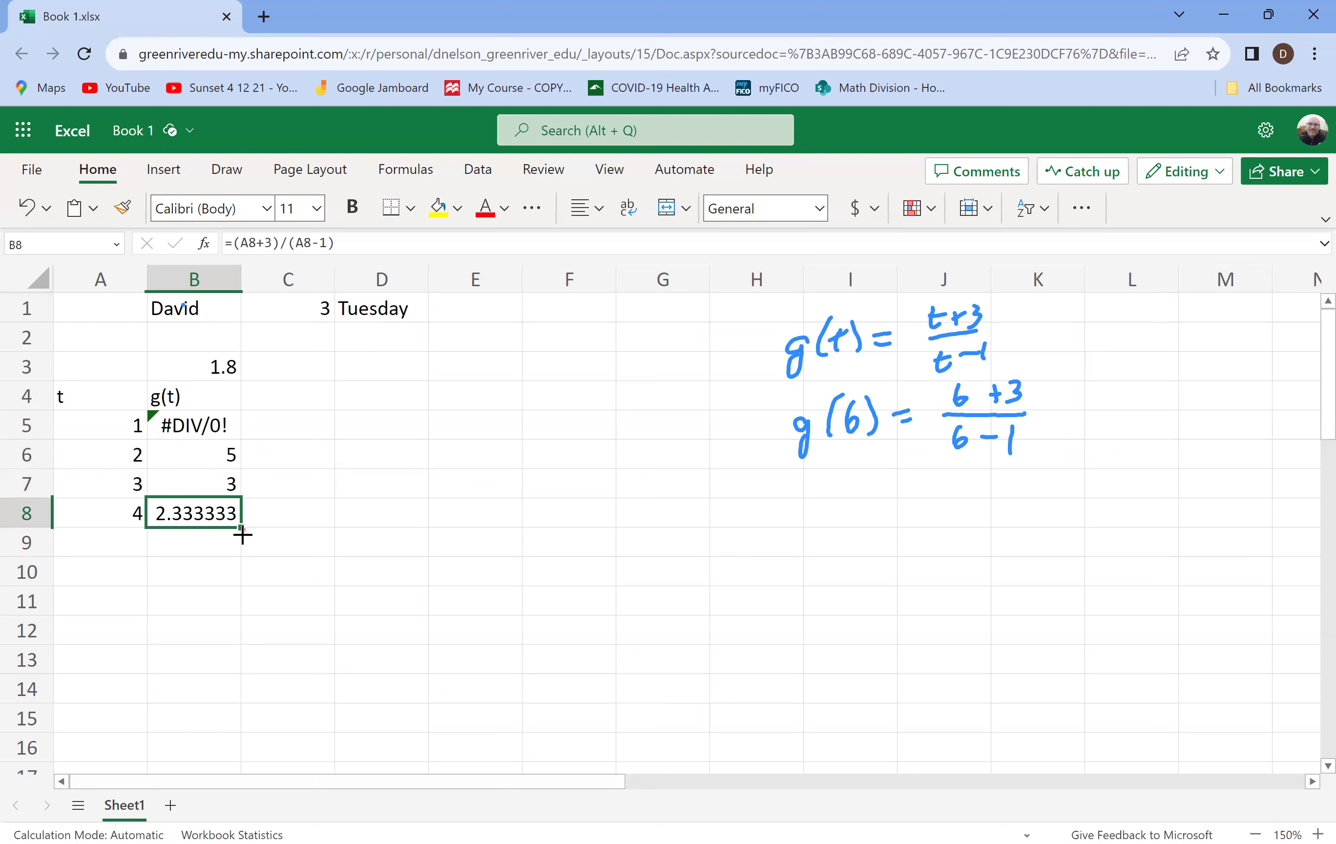
{"action": "left_click_drag", "start_coordinate": [242, 529], "coordinate": [240, 629]}
{"action": "left_click", "coordinate": [197, 551]}
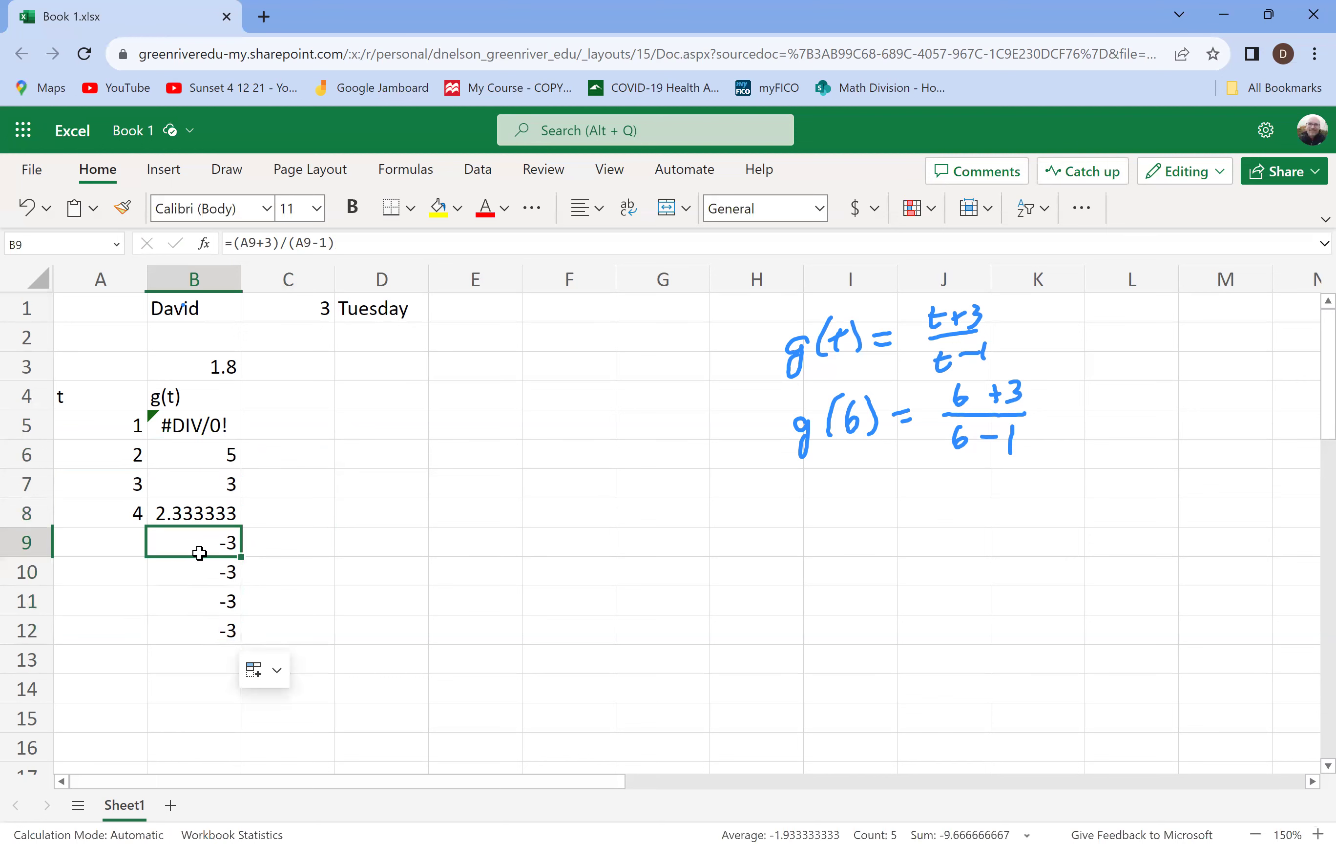
Step: Enter t values 5, 6, 7 and 8 in A9:A12
{"action": "left_click", "coordinate": [124, 542]}
{"action": "type", "text": "5"}
{"action": "key", "text": "Return"}
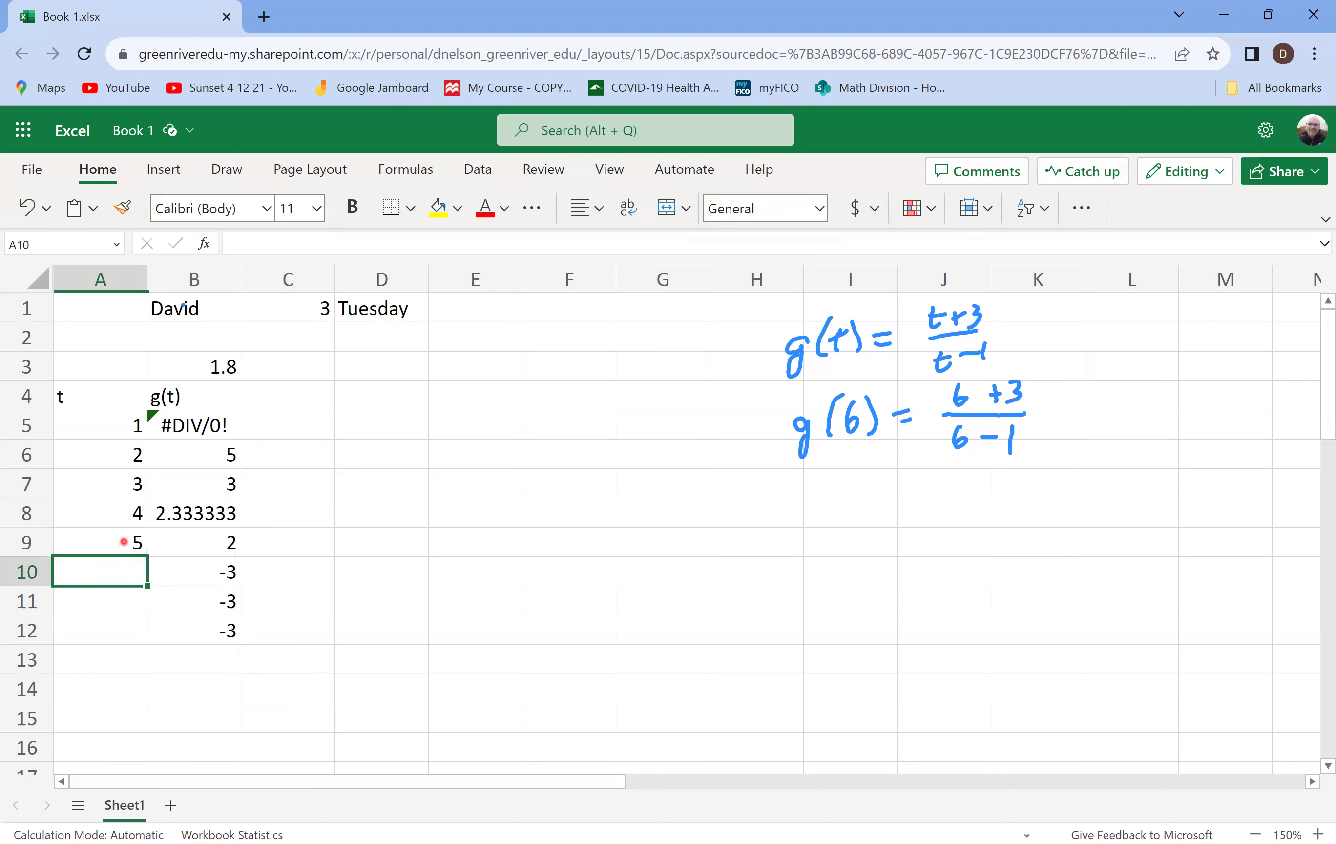
{"action": "type", "text": "6"}
{"action": "key", "text": "Return"}
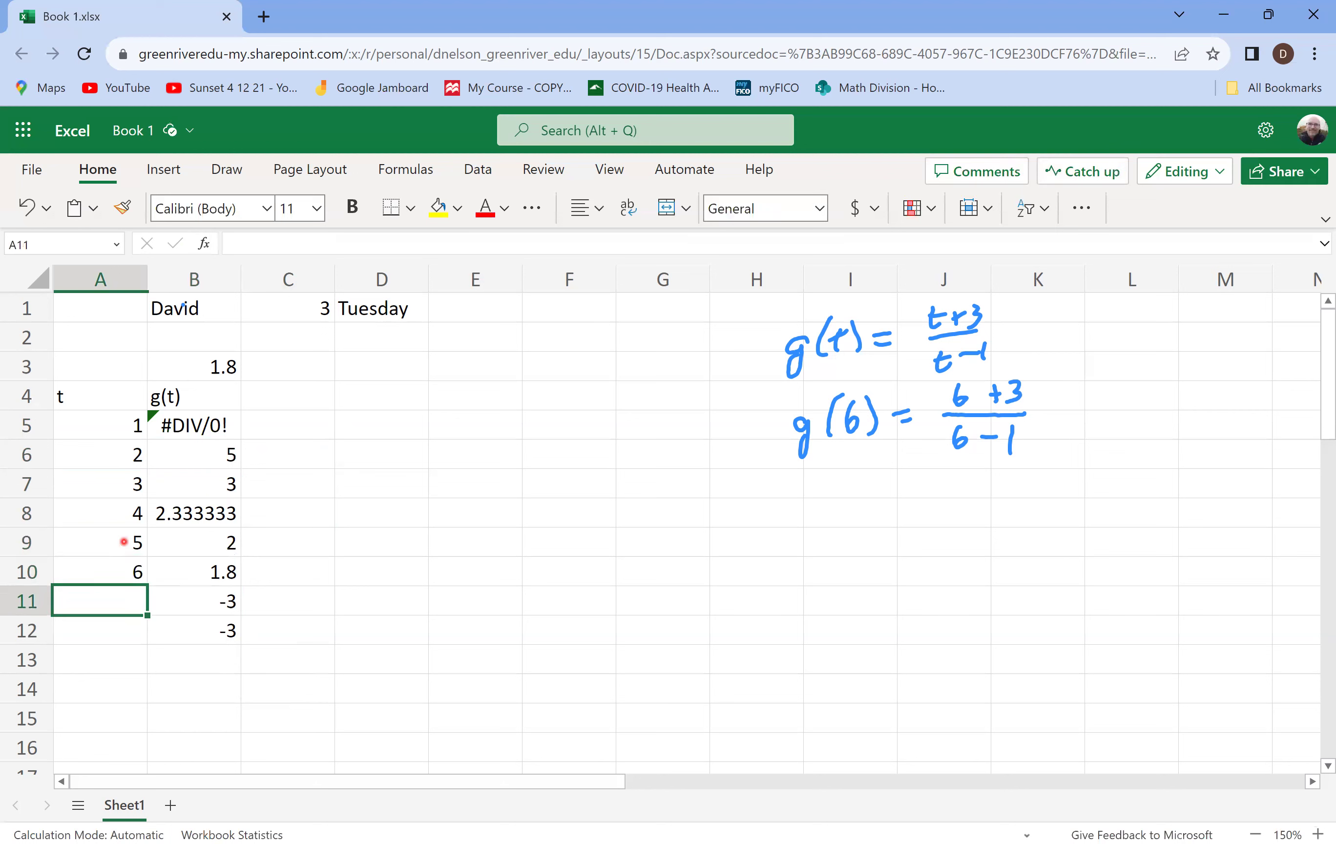
{"action": "type", "text": "7"}
{"action": "key", "text": "Return"}
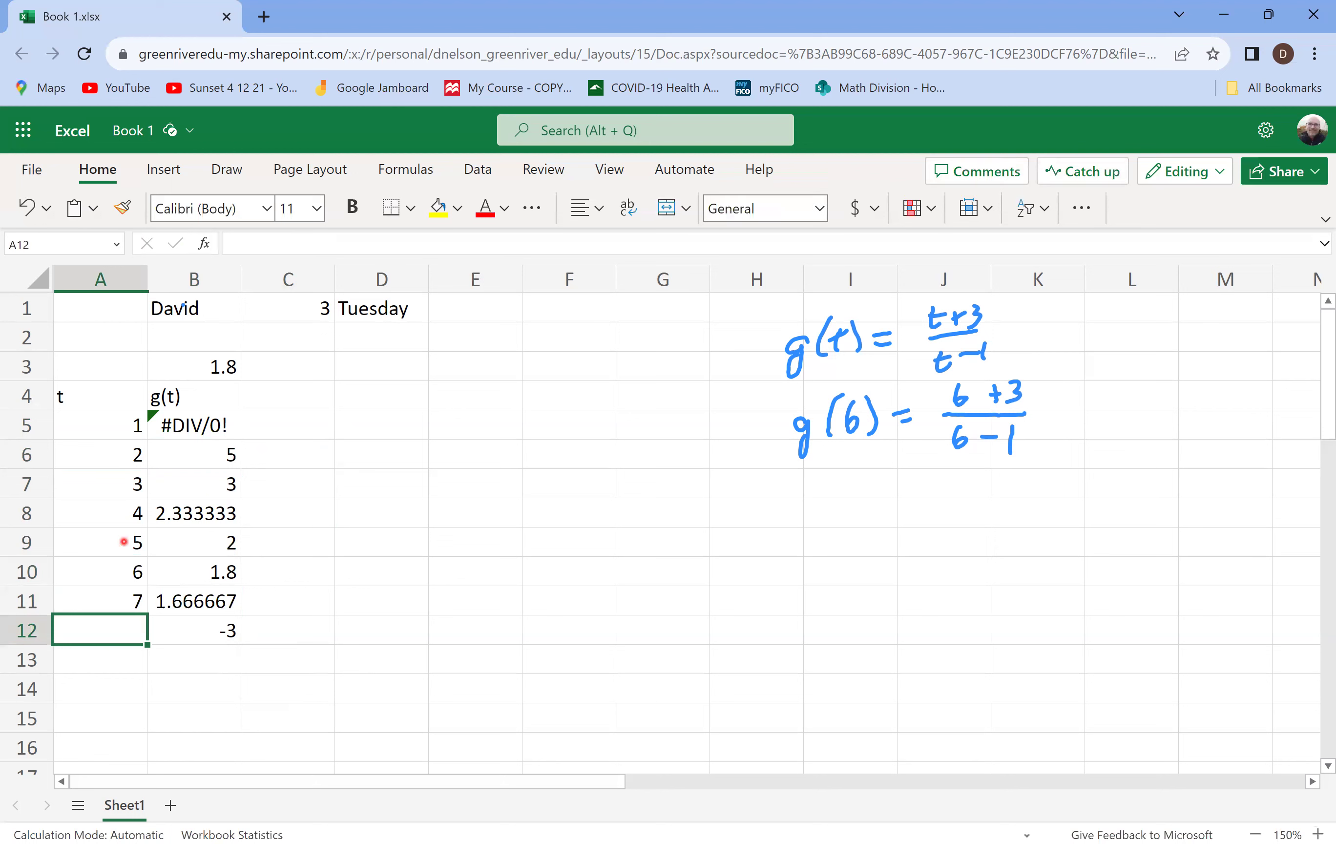
{"action": "type", "text": "8"}
{"action": "key", "text": "Return"}
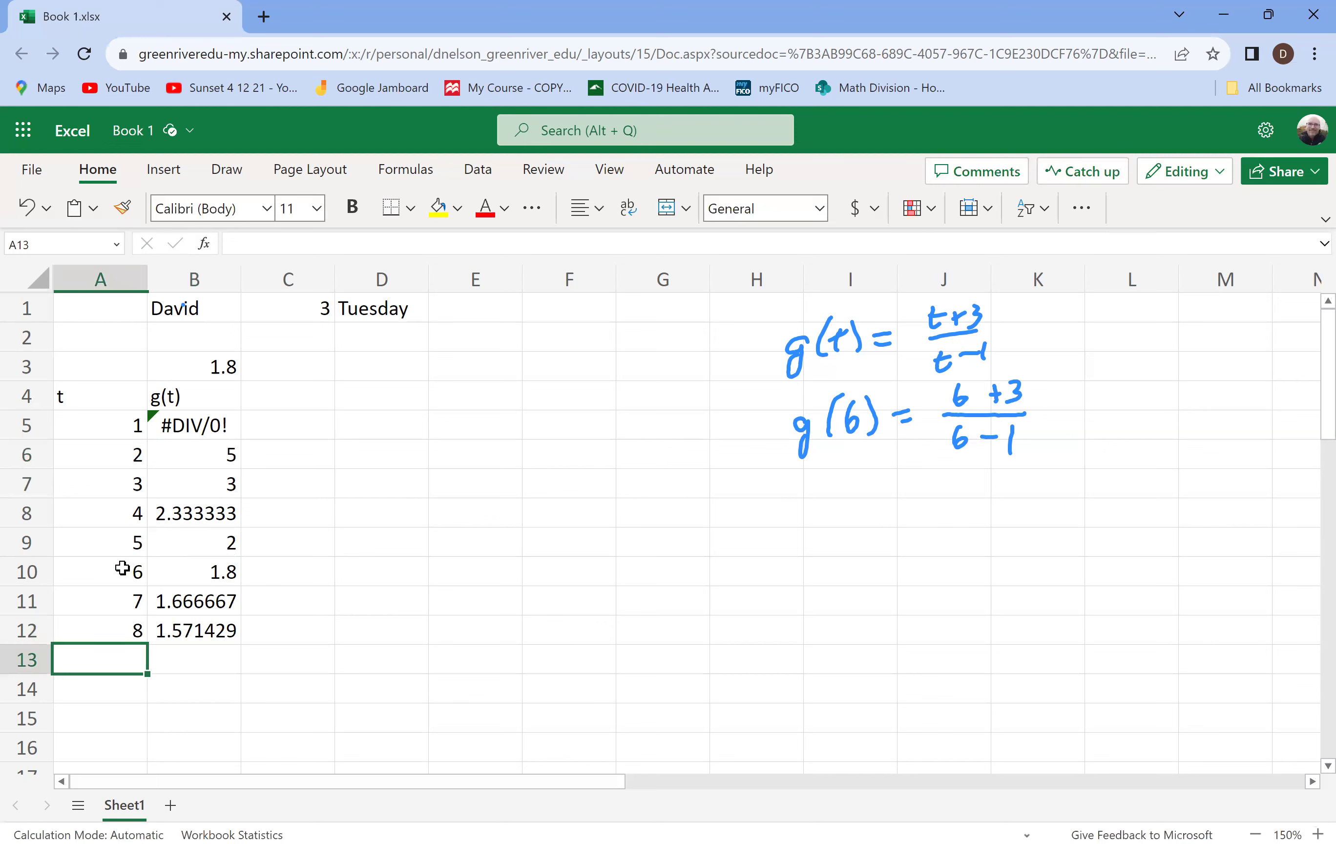
Step: Fill A10:B12 down to row 31, then return to check B6's formula
{"action": "left_click_drag", "start_coordinate": [122, 568], "coordinate": [241, 621]}
{"action": "left_click", "coordinate": [296, 554]}
{"action": "key", "text": "Left"}
{"action": "key", "text": "Up"}
{"action": "key", "text": "Up"}
{"action": "key", "text": "Up"}
{"action": "key", "text": "Up"}
{"action": "key", "text": "Up"}
{"action": "key", "text": "Up"}
{"action": "key", "text": "Up"}
{"action": "key", "text": "Up"}
{"action": "key", "text": "Up"}
{"action": "key", "text": "Up"}
{"action": "key", "text": "Up"}
{"action": "key", "text": "Up"}
{"action": "key", "text": "Up"}
{"action": "key", "text": "Up"}
{"action": "key", "text": "Up"}
{"action": "key", "text": "Up"}
{"action": "key", "text": "Up"}
{"action": "key", "text": "Up"}
{"action": "key", "text": "Up"}
{"action": "key", "text": "Up"}
{"action": "key", "text": "Up"}
{"action": "key", "text": "Up"}
{"action": "key", "text": "Up"}
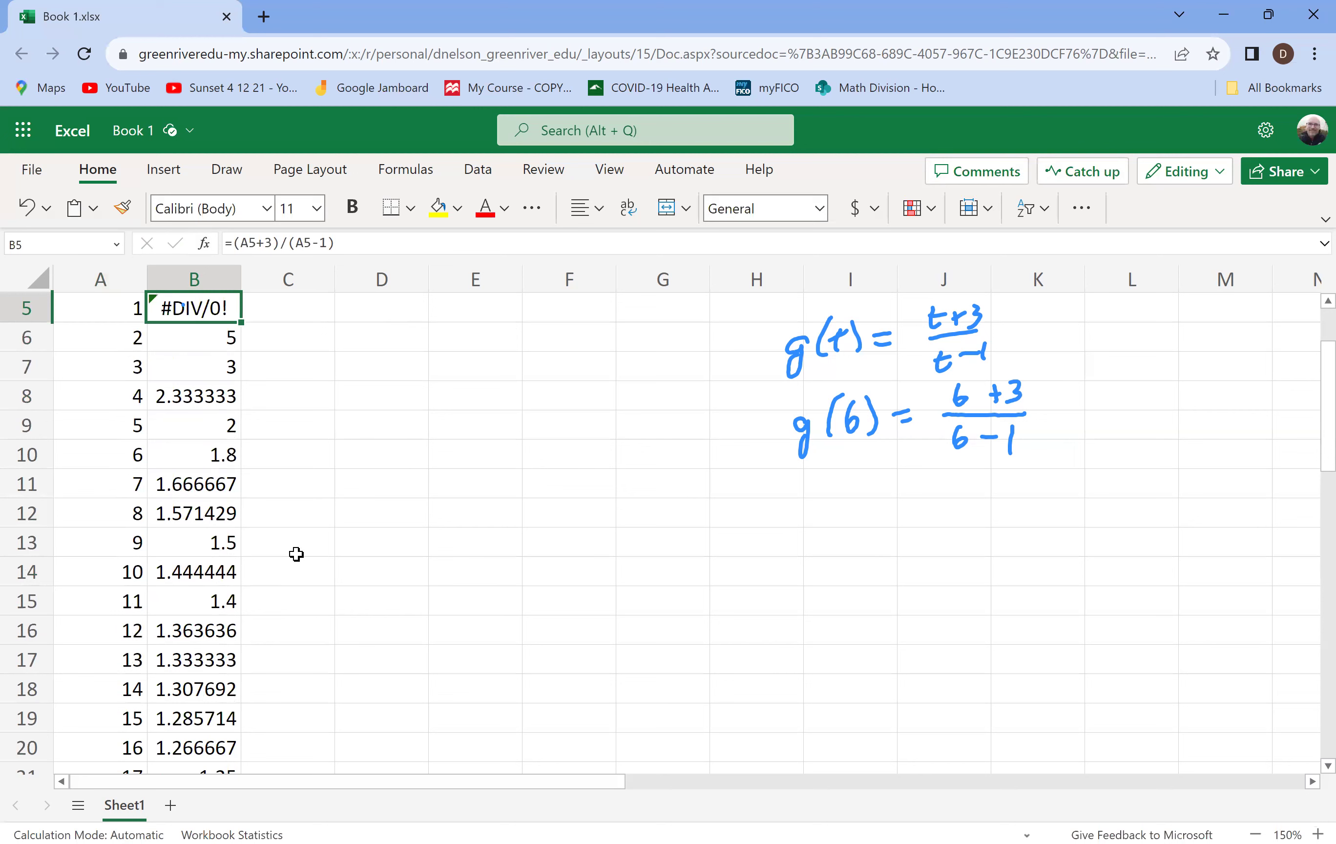
{"action": "key", "text": "Up"}
{"action": "key", "text": "Up"}
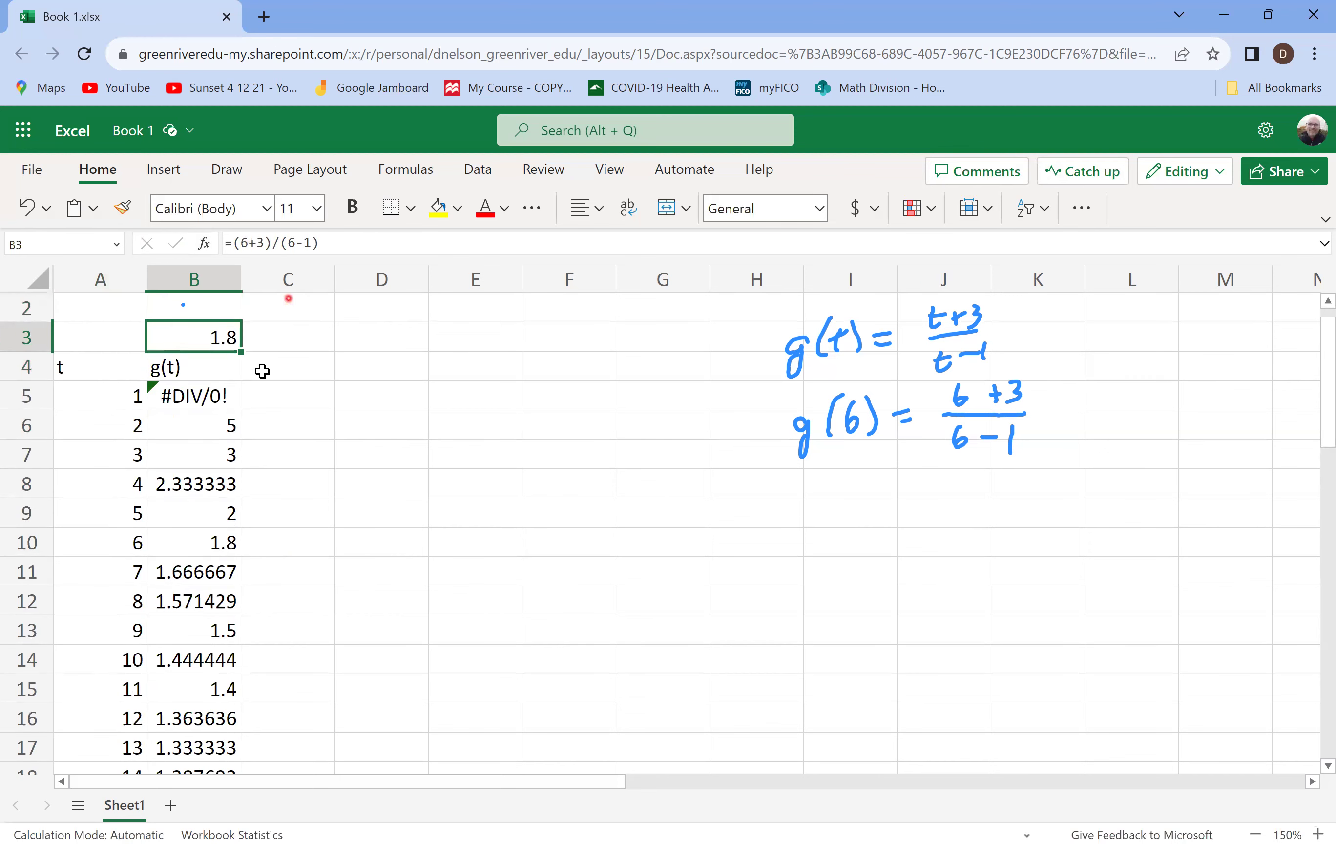
{"action": "left_click", "coordinate": [192, 417]}
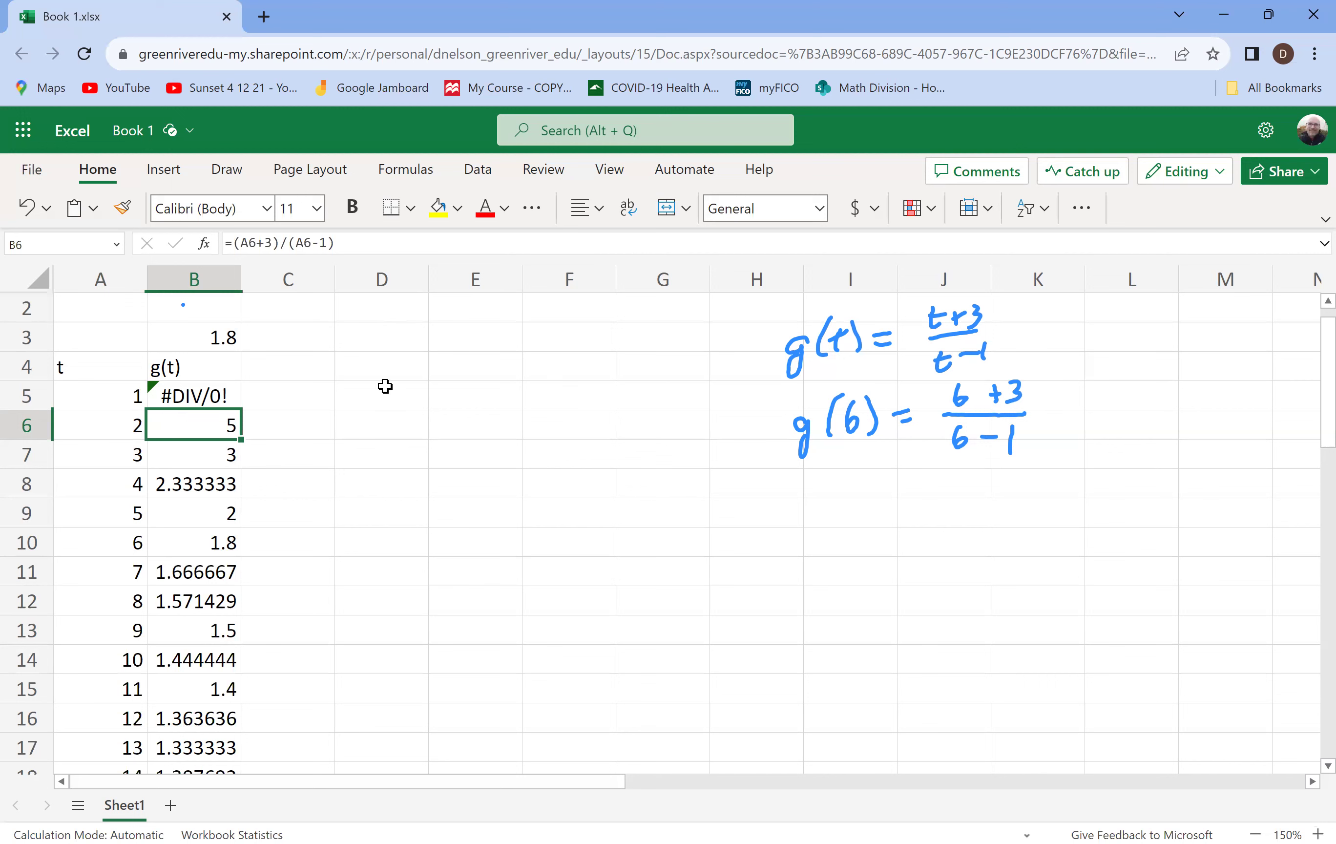
Step: Type (6+3)/(6-1) into D4 without an equals sign so it stays text
{"action": "left_click", "coordinate": [380, 366]}
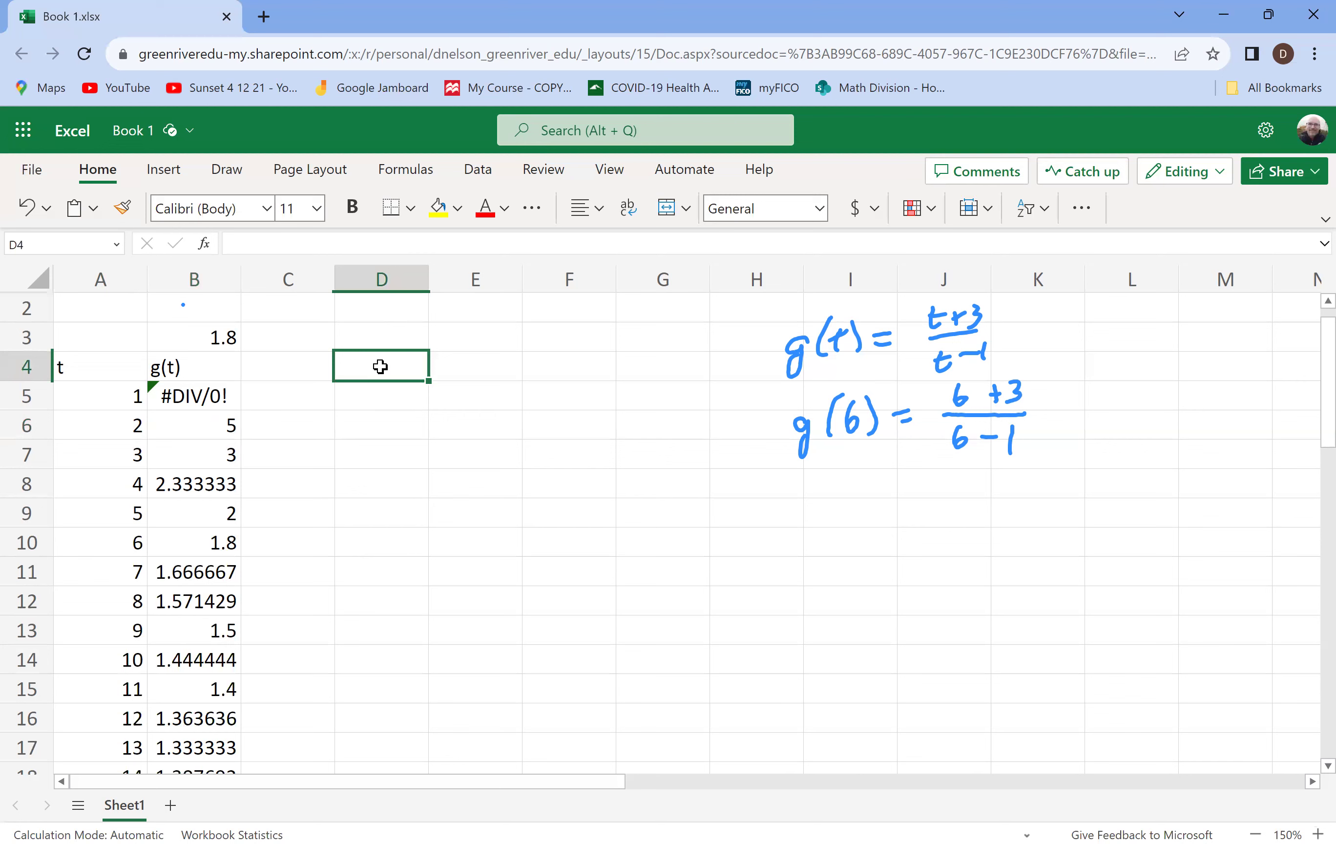
{"action": "type", "text": "="}
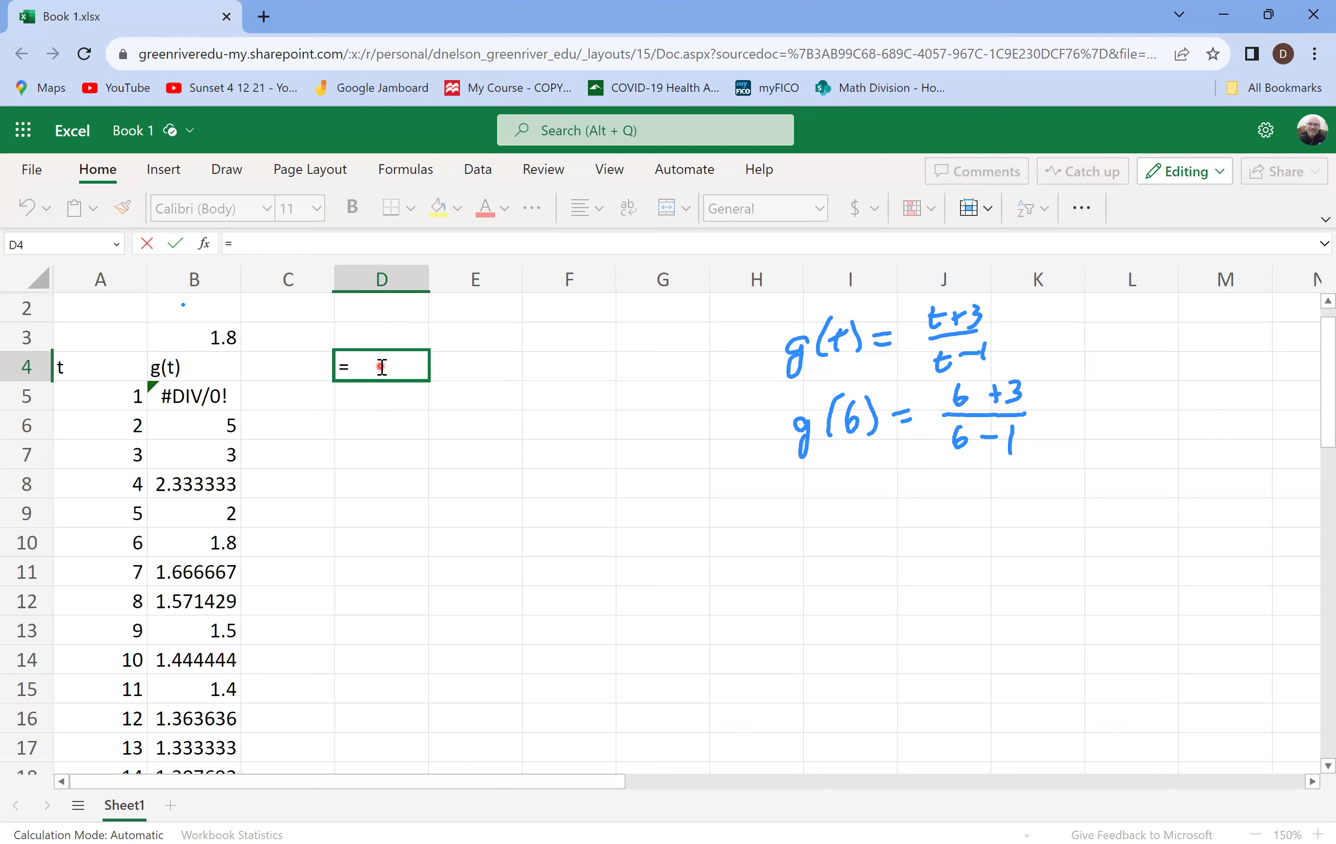
{"action": "key", "text": "BackSpace"}
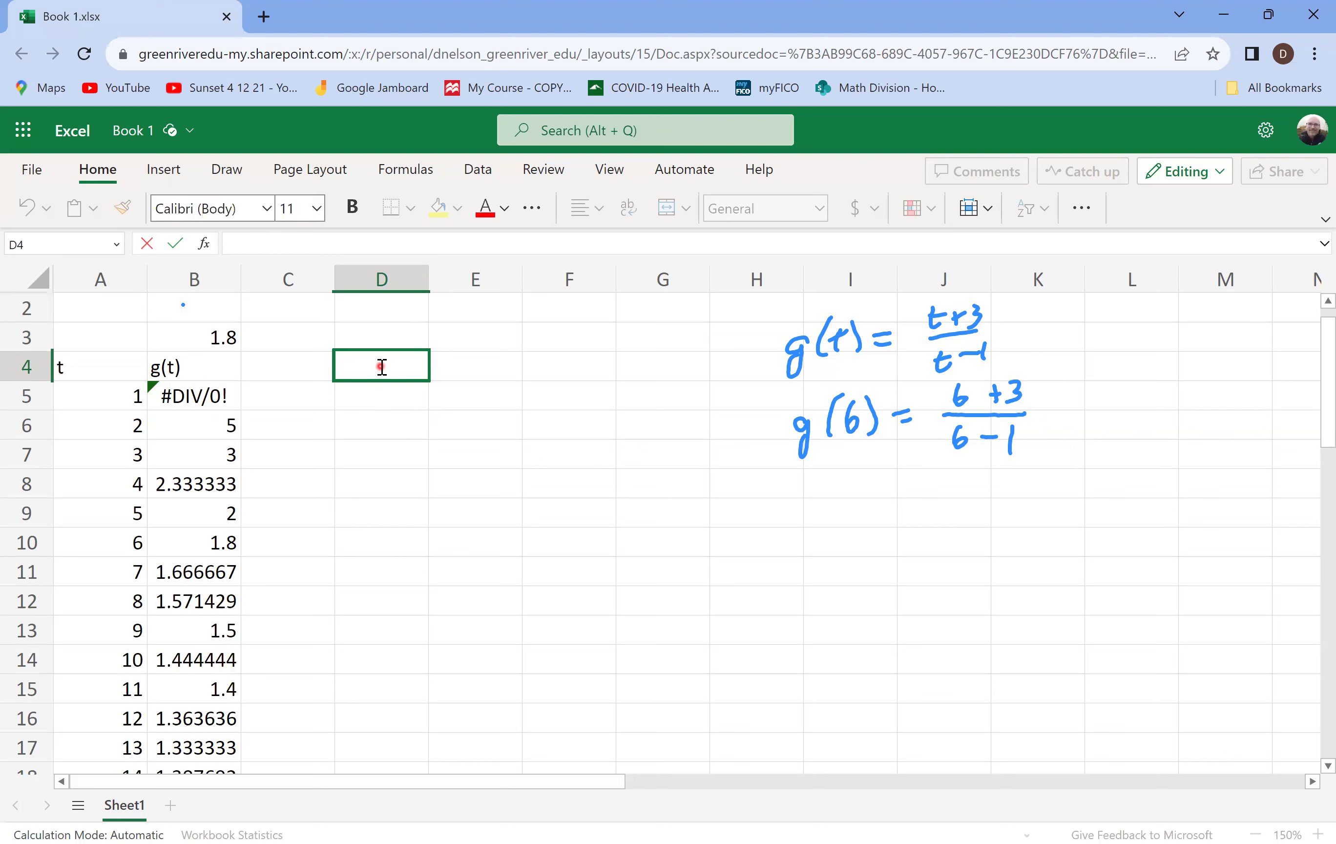
{"action": "type", "text": "(6+3)/(6-2"}
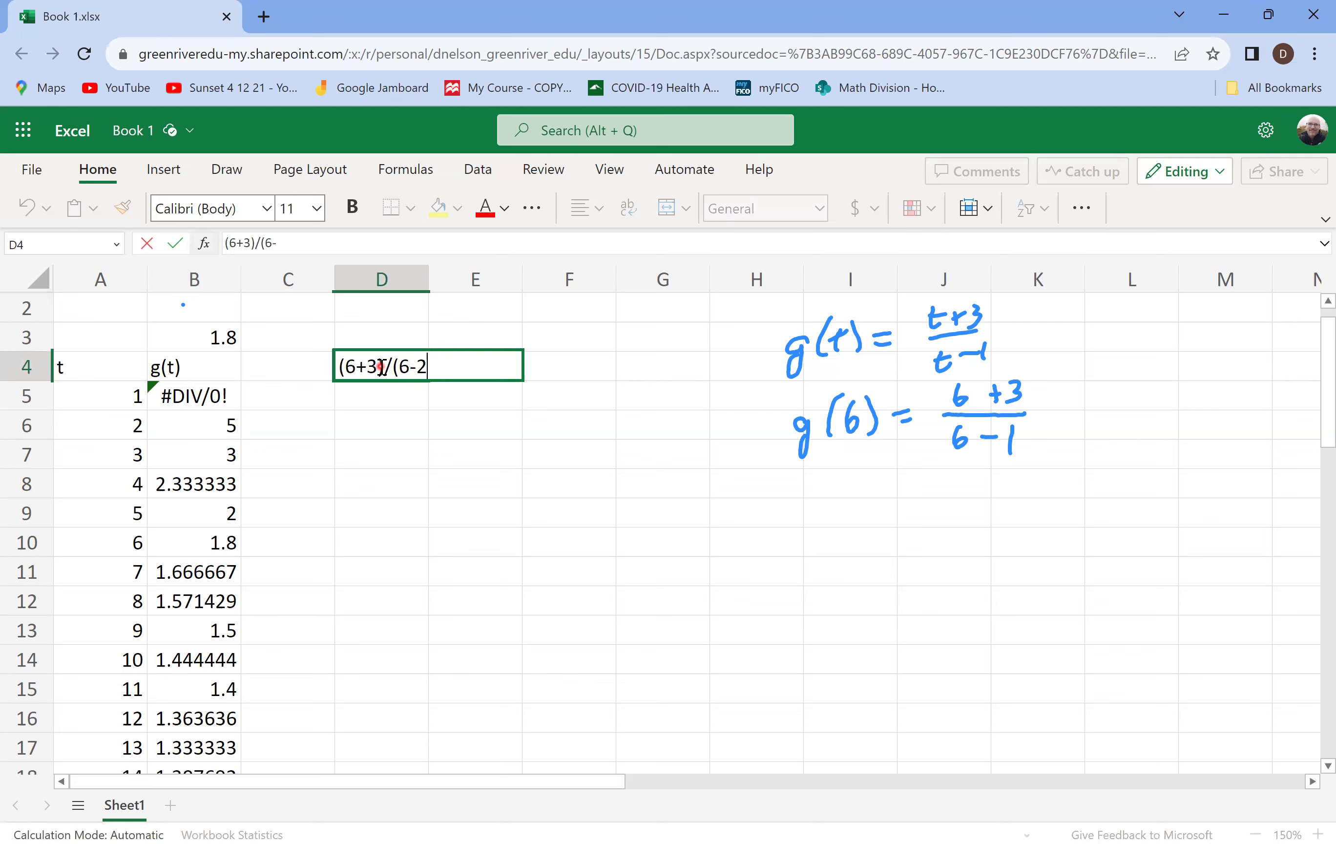
{"action": "key", "text": "BackSpace"}
{"action": "type", "text": "1)"}
{"action": "key", "text": "Return"}
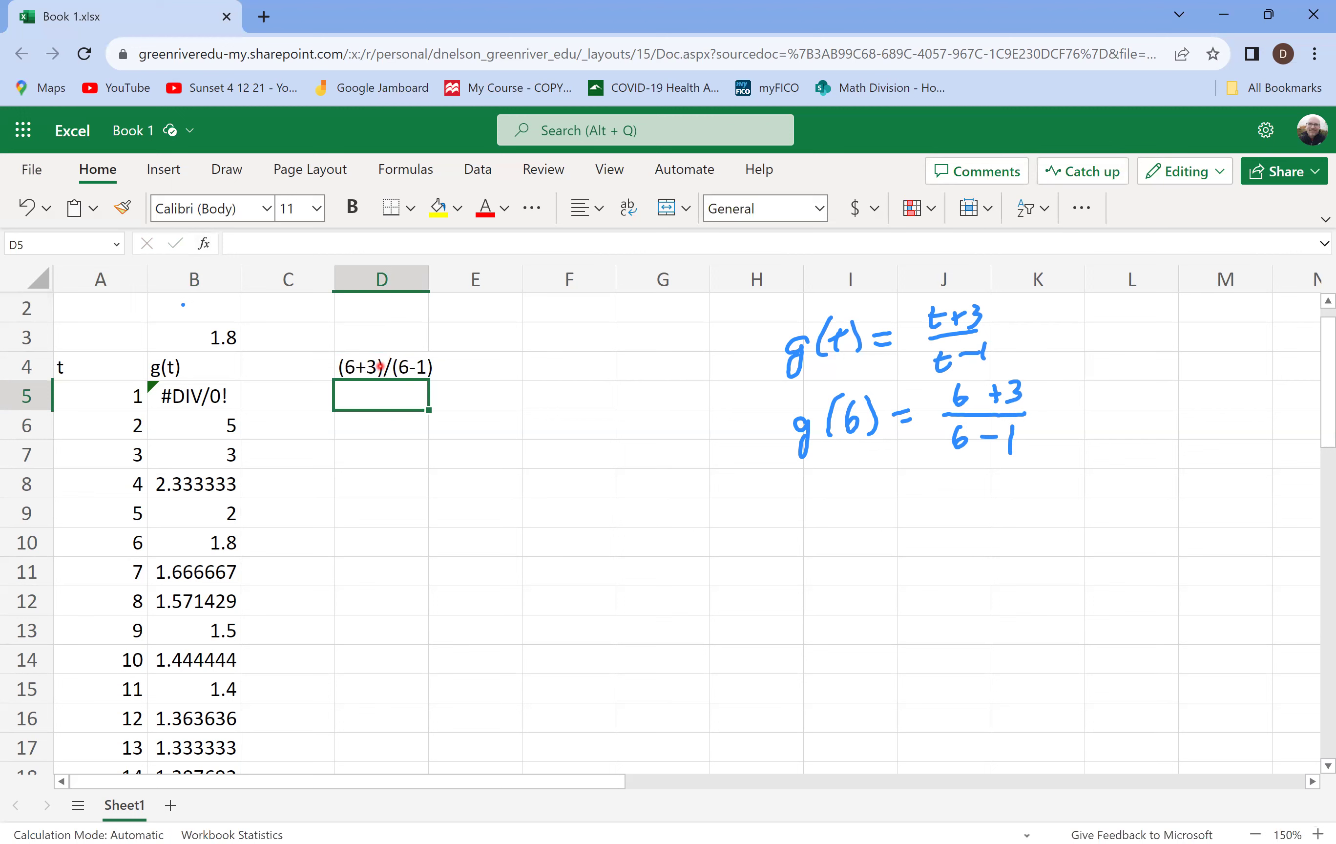
{"action": "key", "text": "Left"}
{"action": "key", "text": "Left"}
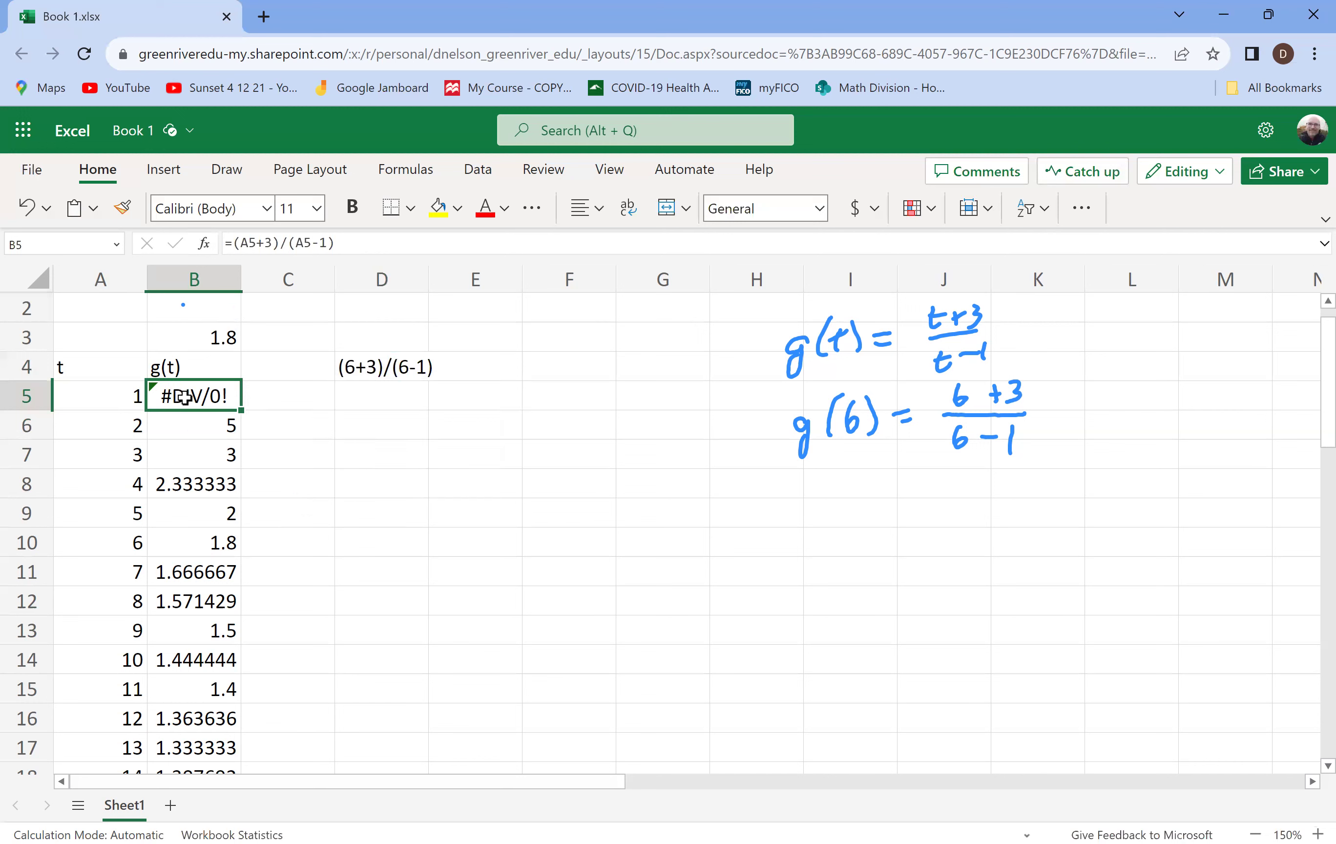
{"action": "left_click", "coordinate": [362, 244]}
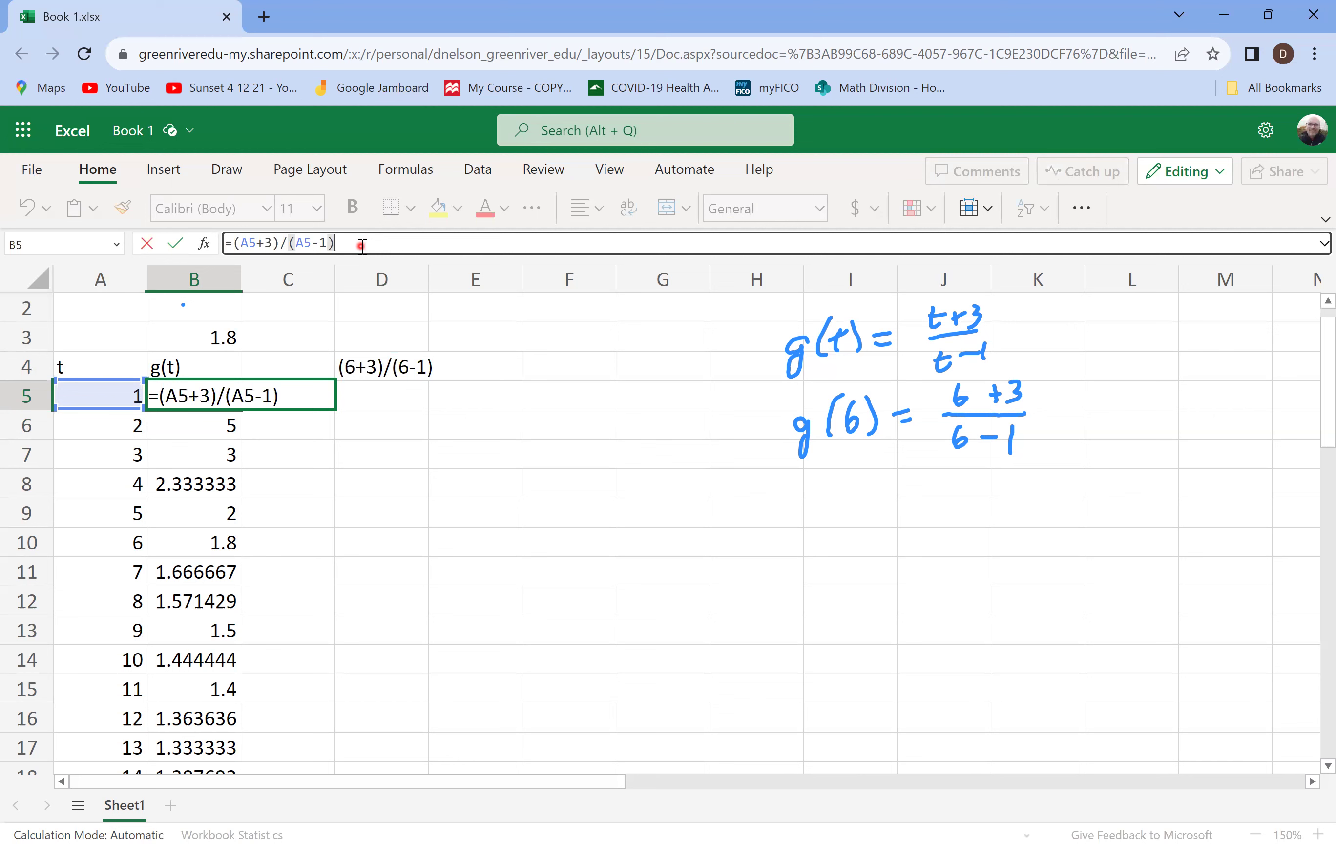
{"action": "key", "text": "Return"}
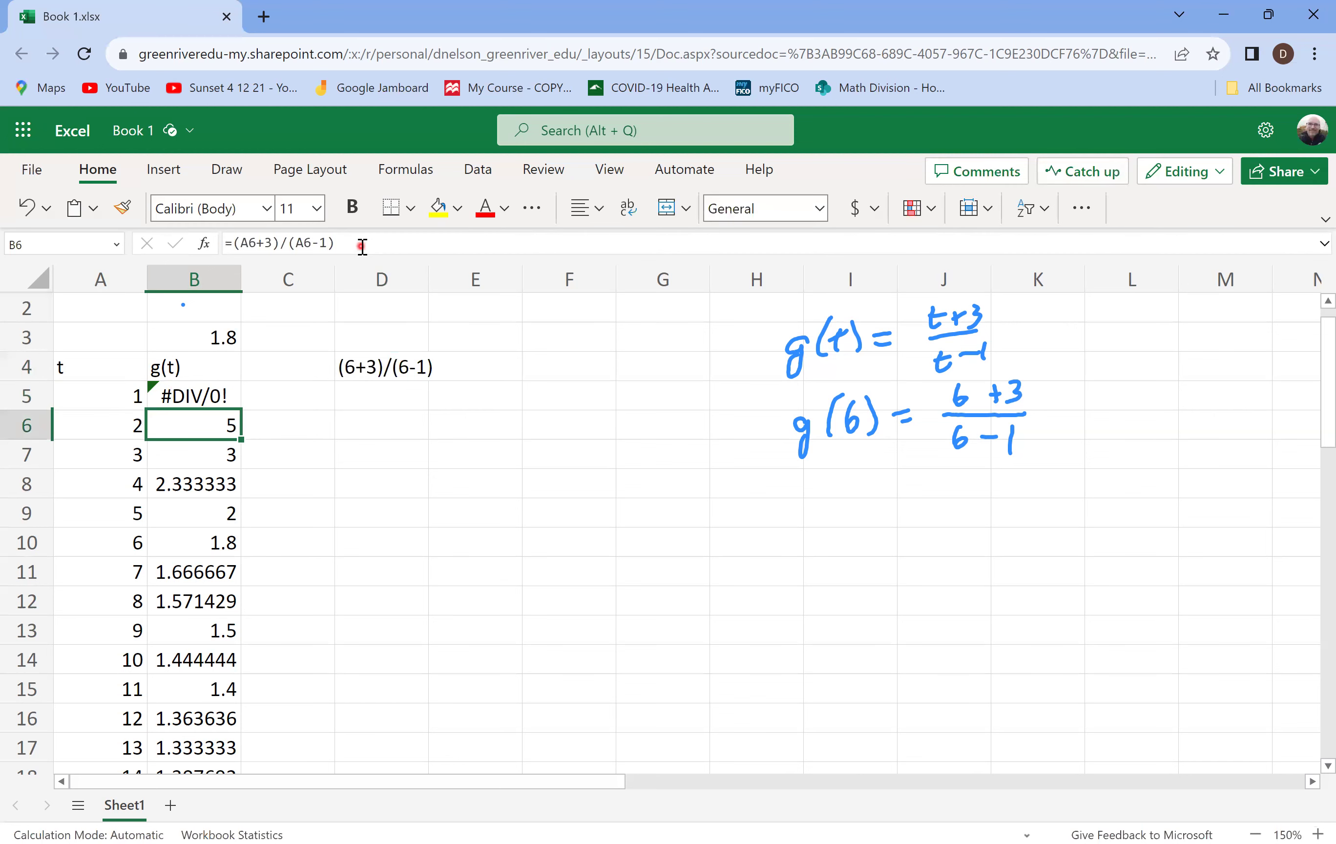